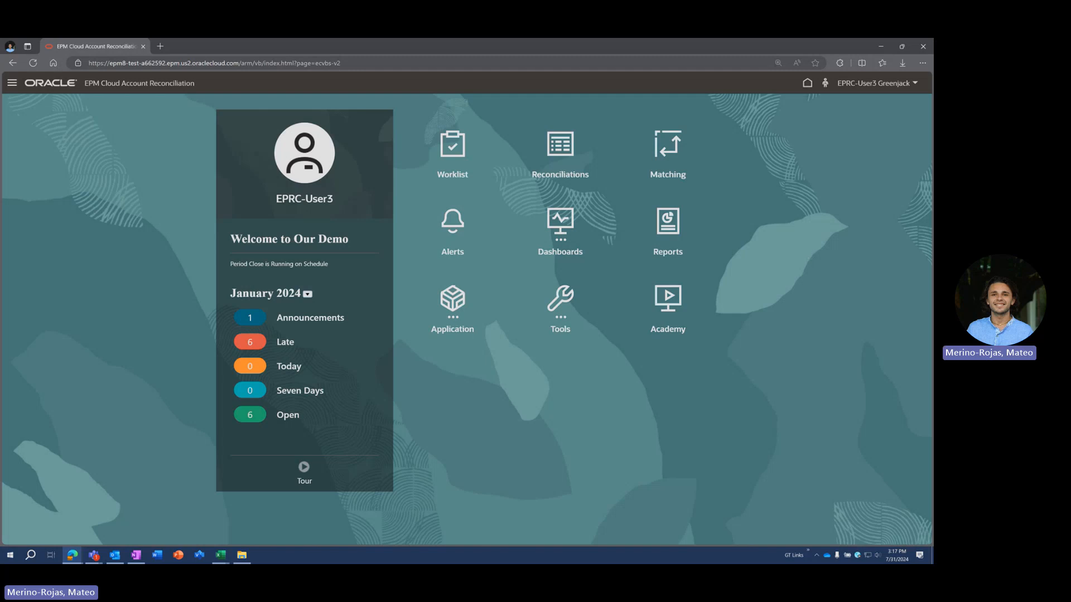
Filter the January 2024 Cash Clearing reconciliations to those with status Open.
key(alt+Tab)
click(898, 246)
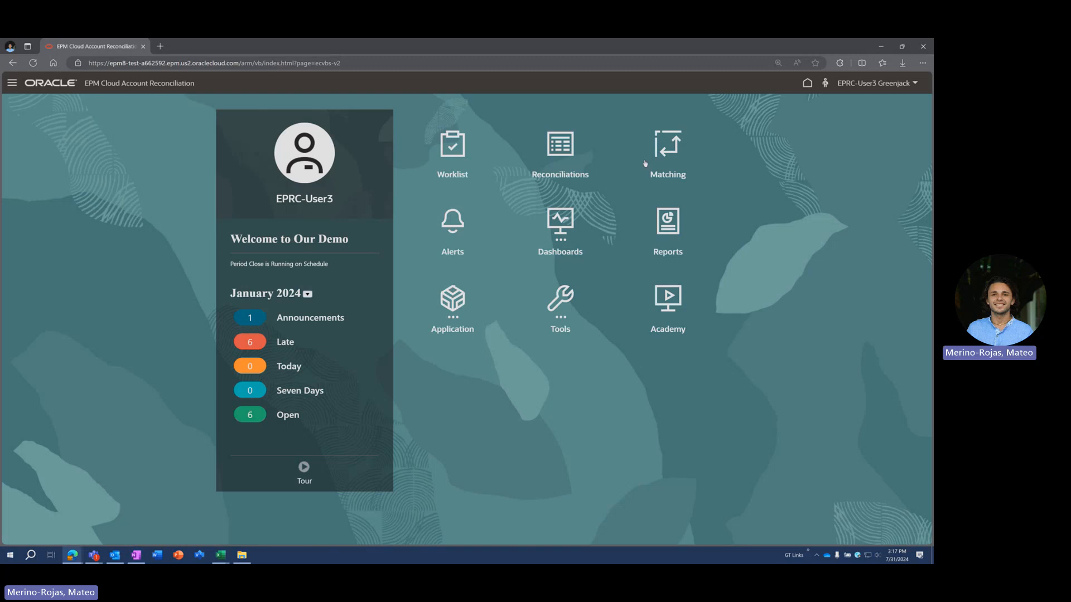
click(561, 146)
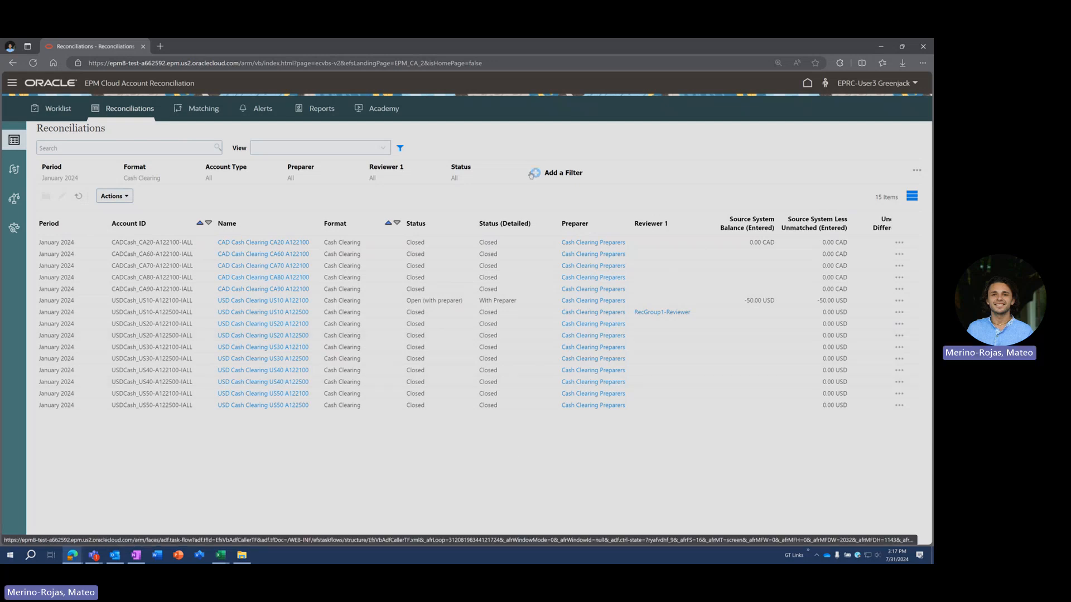
click(470, 186)
click(574, 232)
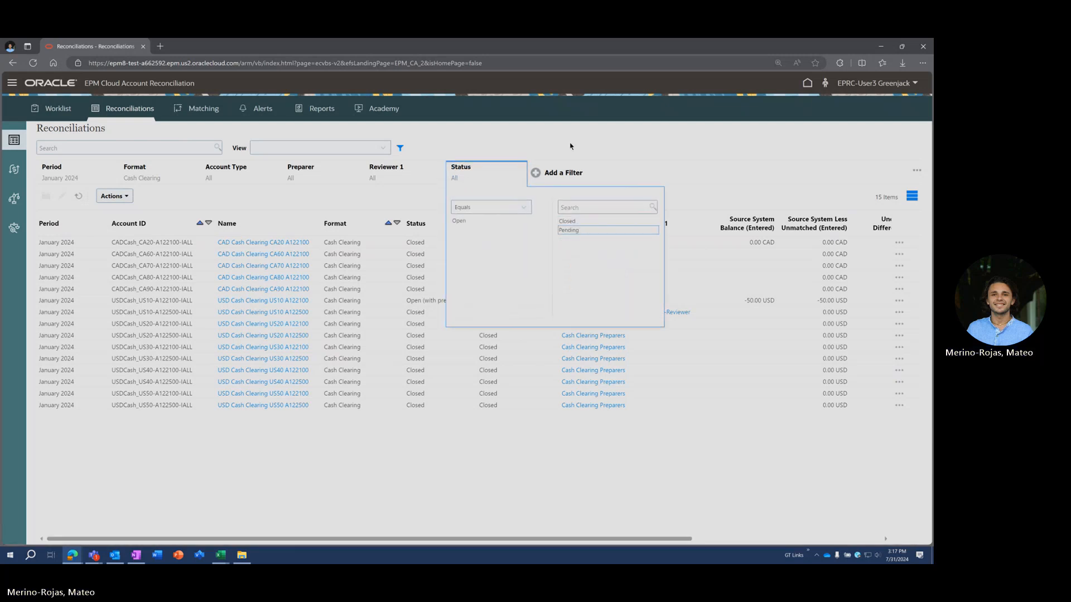
click(569, 142)
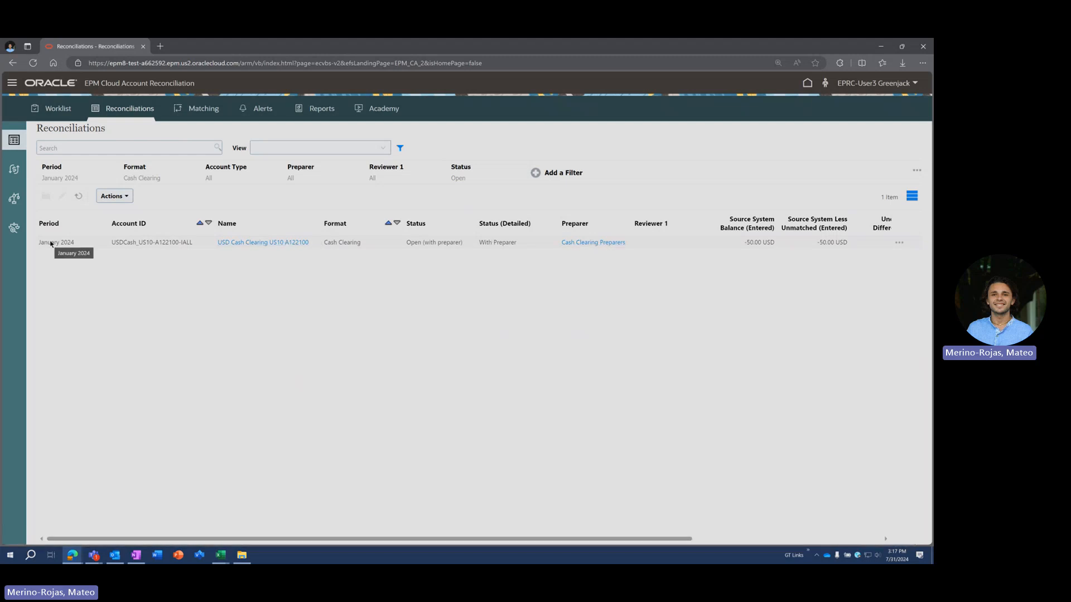
Open the USD Cash Clearing US10 reconciliation, view its adjustments and claim it.
click(290, 243)
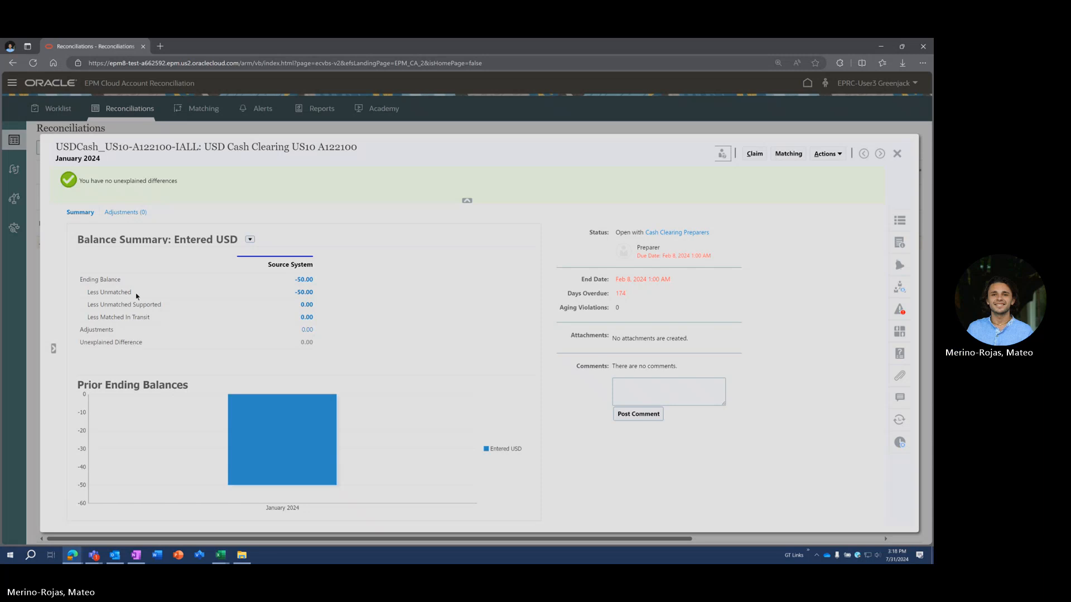
click(125, 213)
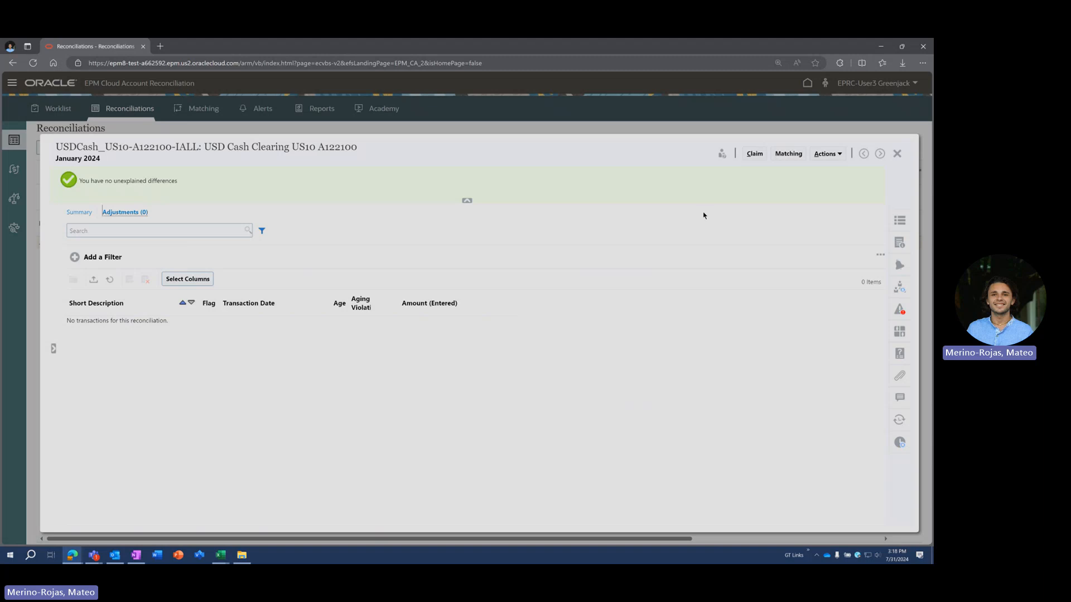
click(754, 154)
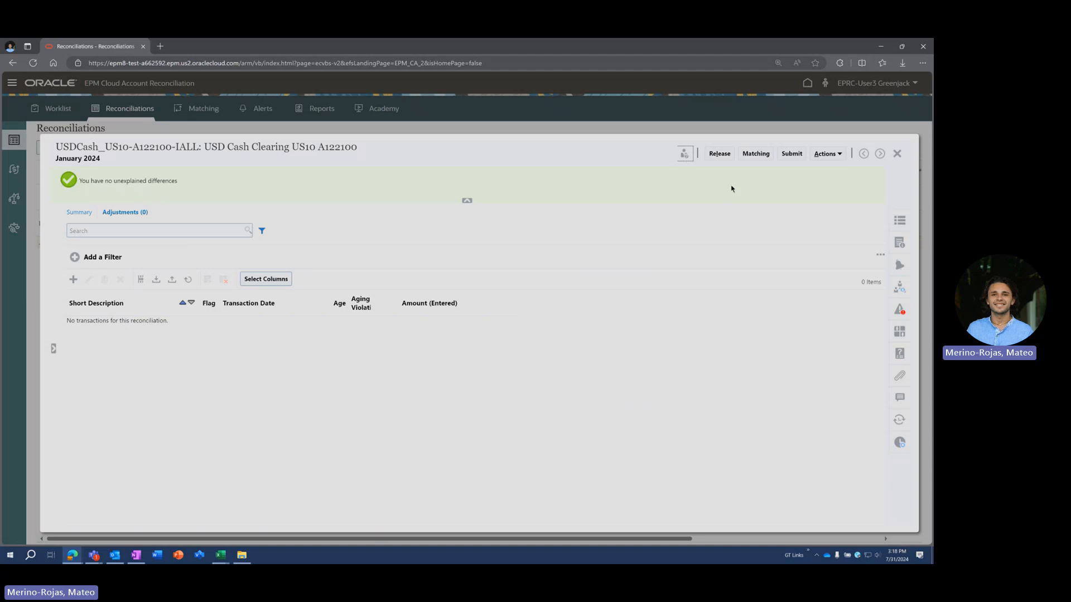
Examine the reconciliation's unmatched General Ledger transactions in Matching and close the matching view.
click(756, 155)
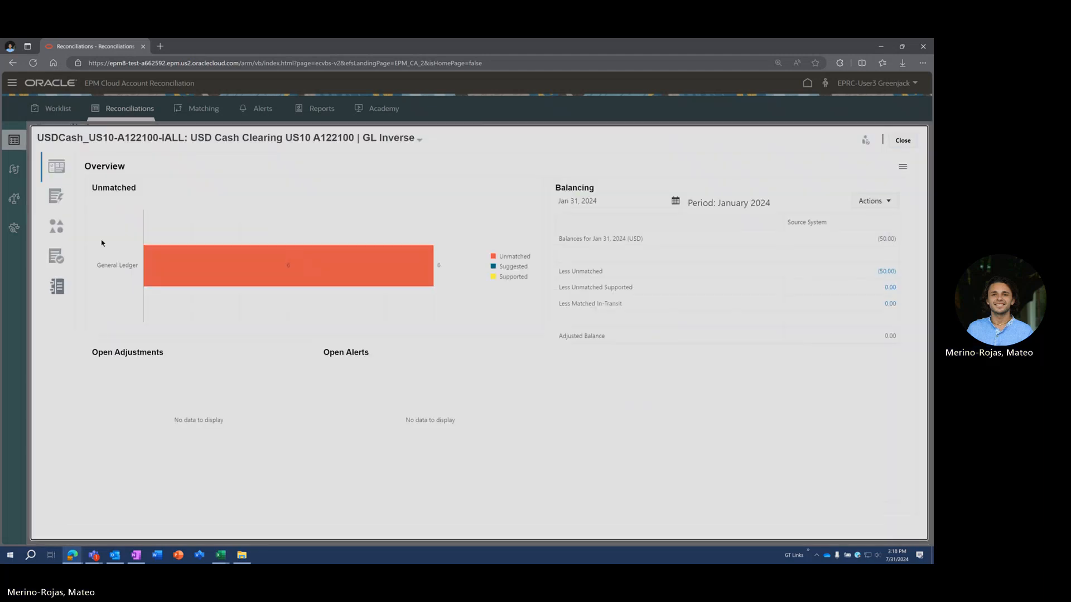
click(57, 226)
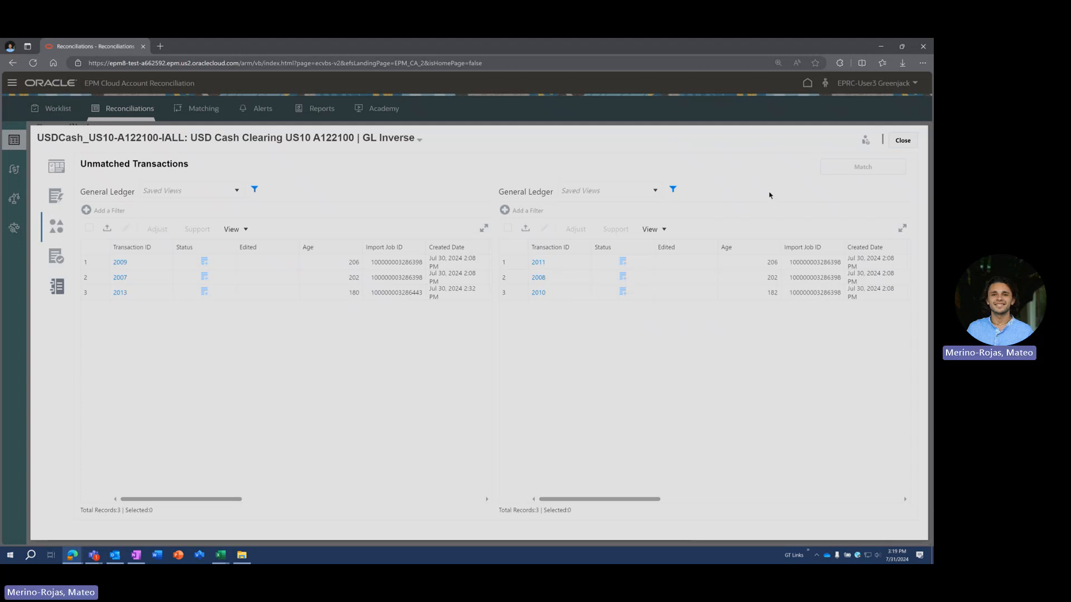
click(903, 140)
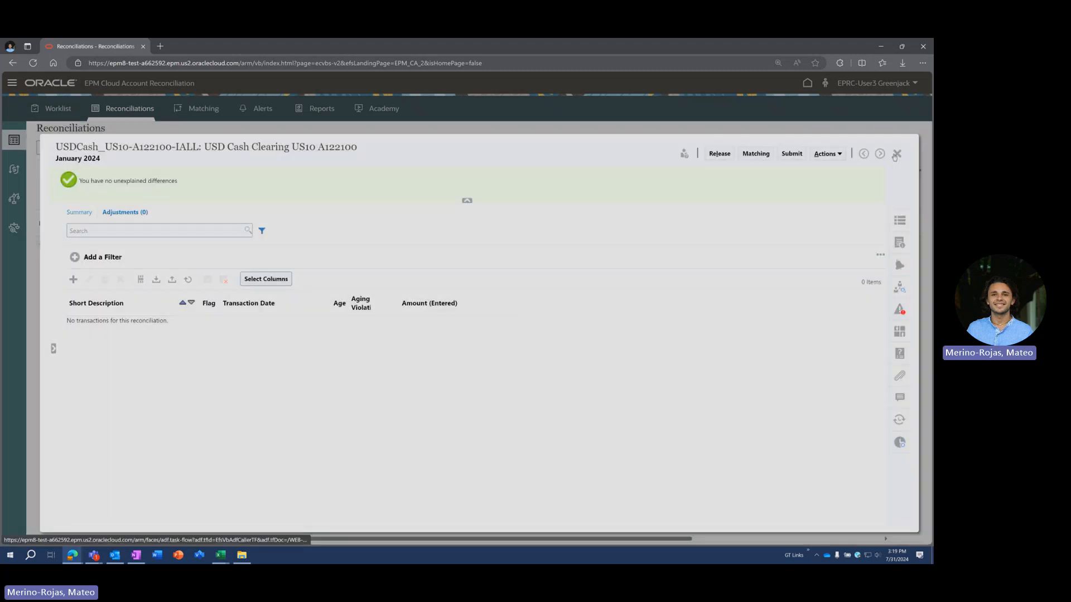
Set the Cash Clearing match type's status to Pending and save it.
click(807, 83)
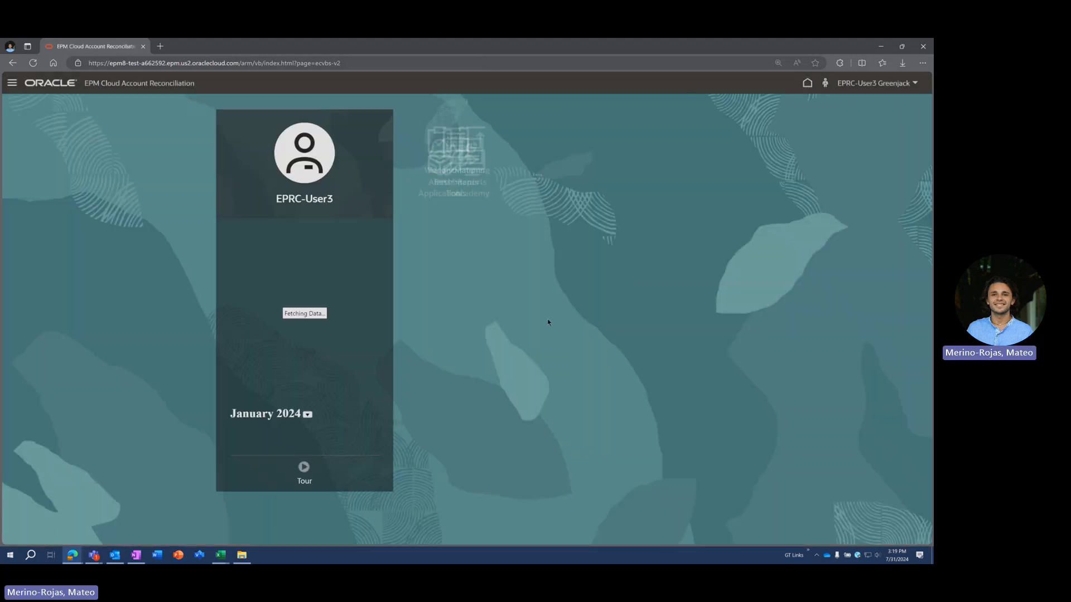
click(465, 297)
click(453, 387)
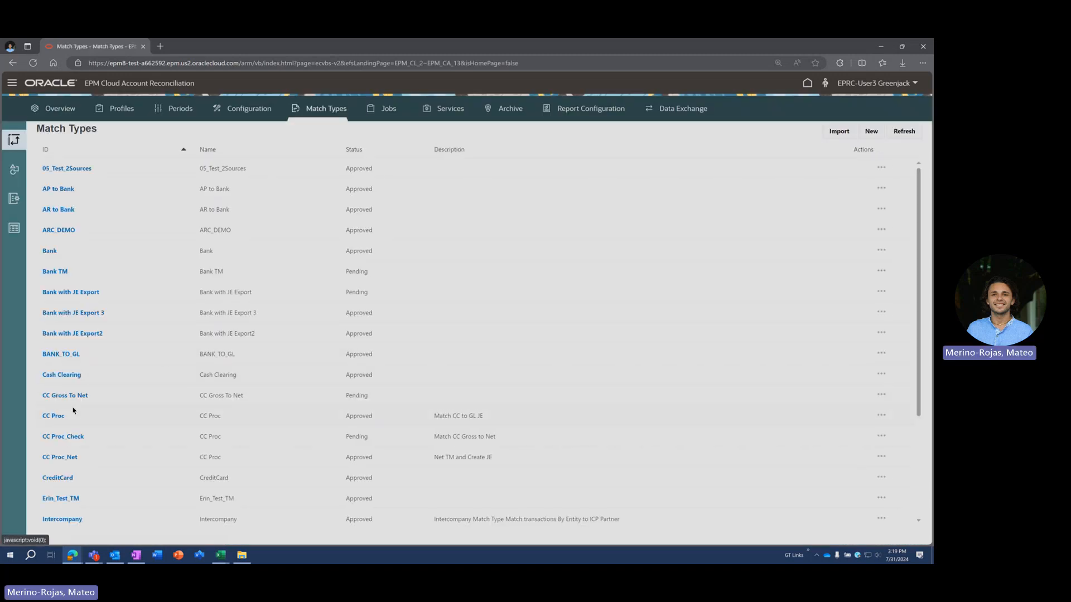
click(64, 375)
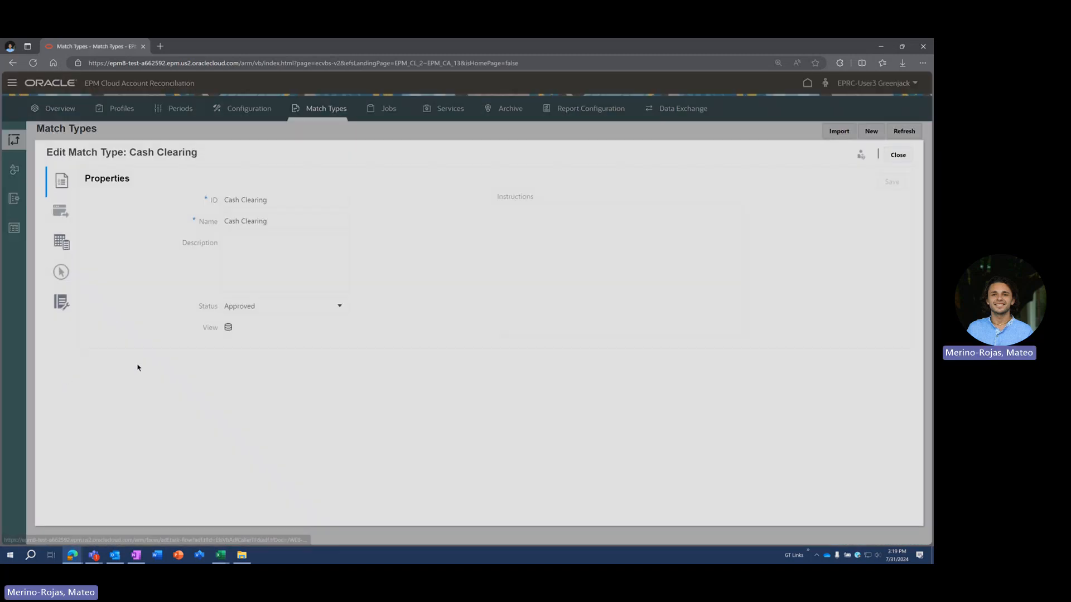
click(281, 305)
click(299, 329)
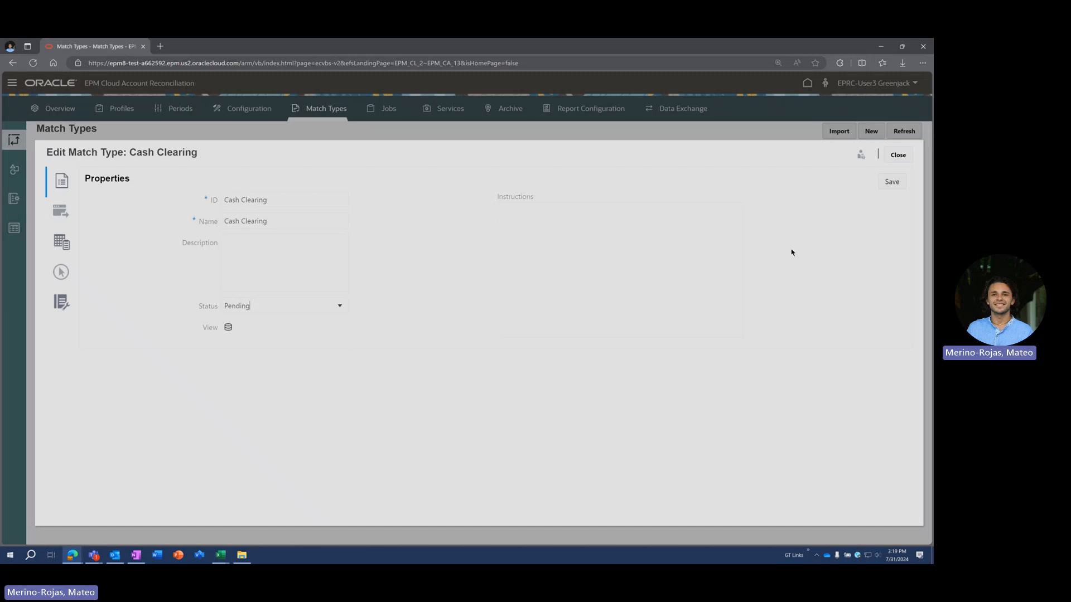
click(889, 184)
Start a new auto match rule for the GL Inverse match process with "1TO1 INVERSE" as ID and name.
click(60, 272)
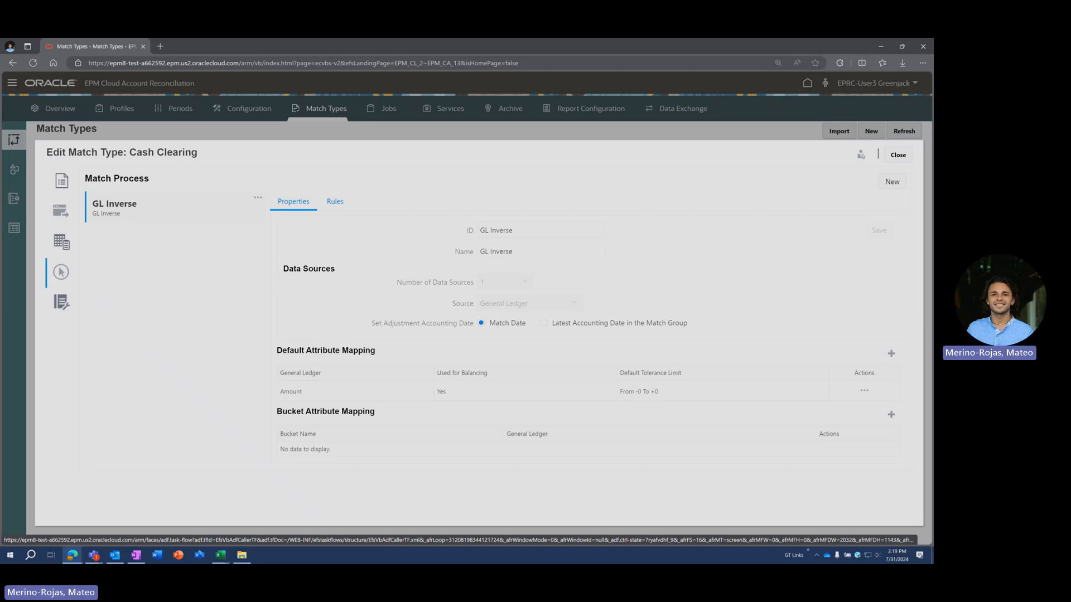
click(335, 202)
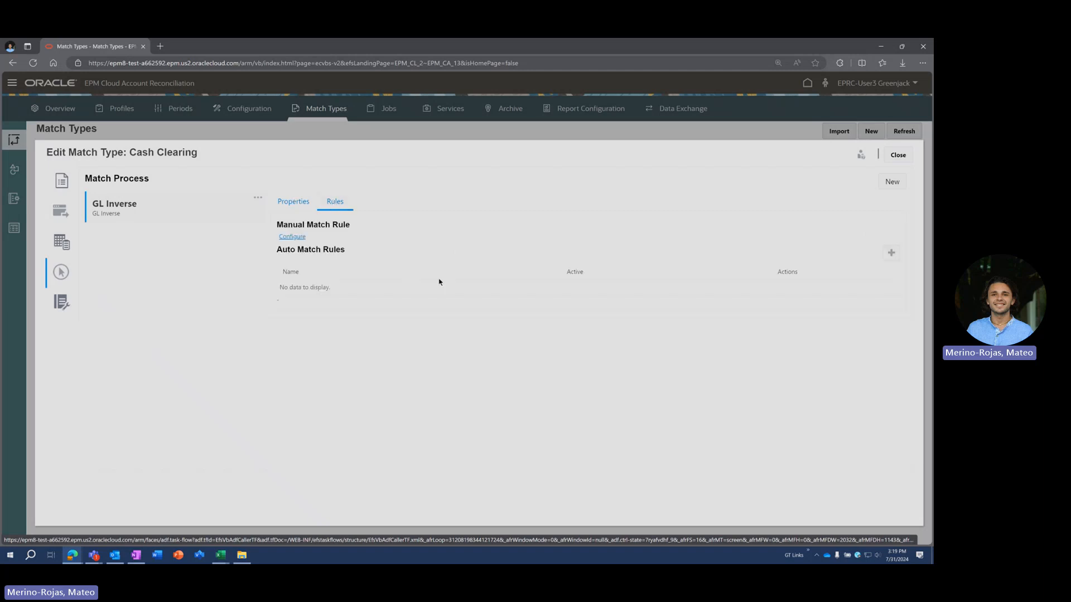
click(890, 253)
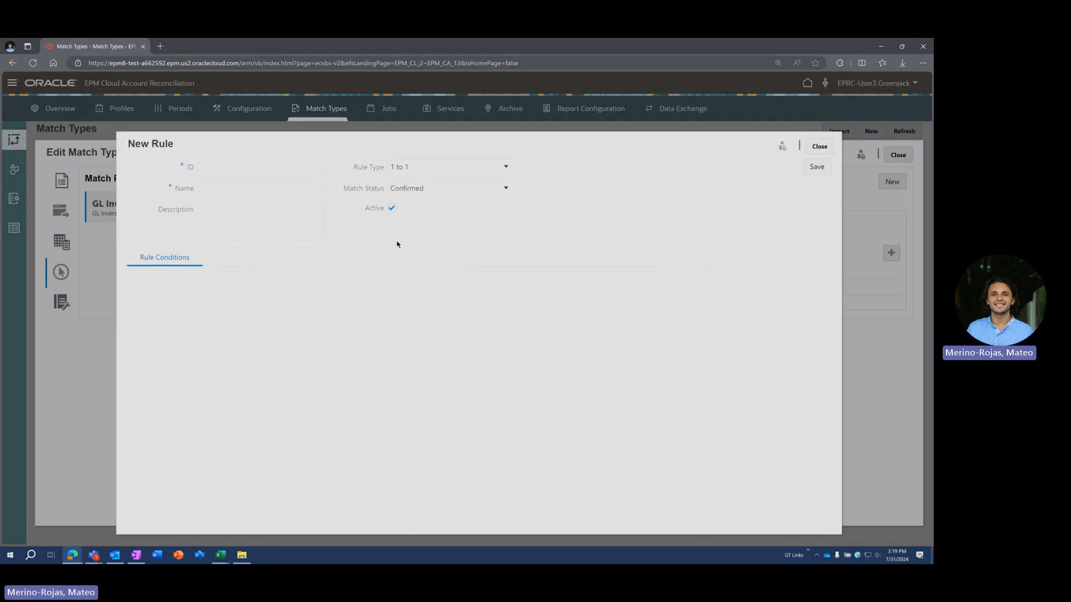
click(304, 165)
text(1)
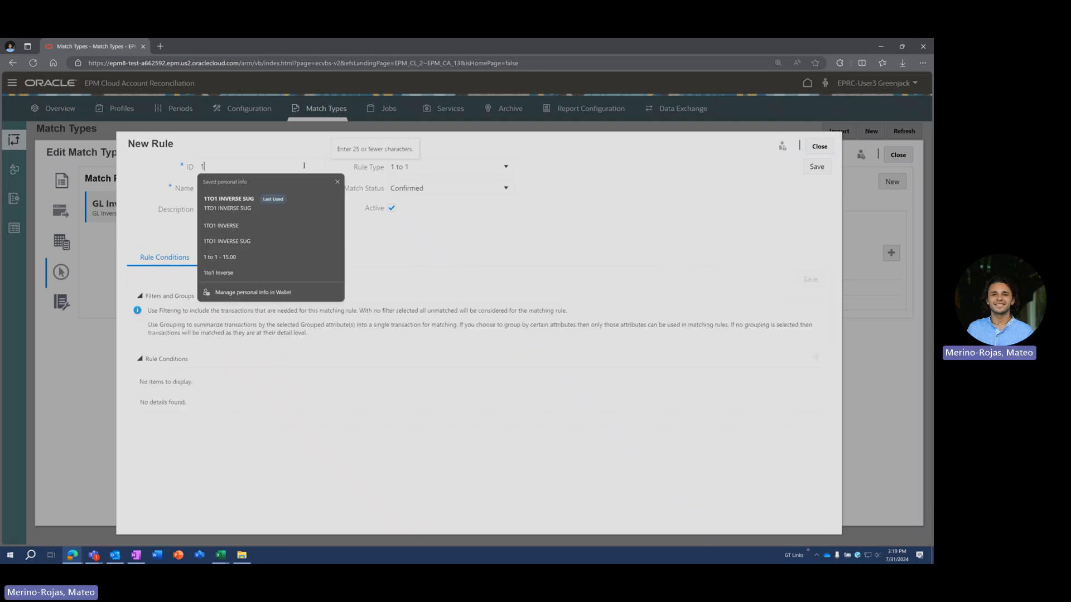
text(TO1 INVERSE)
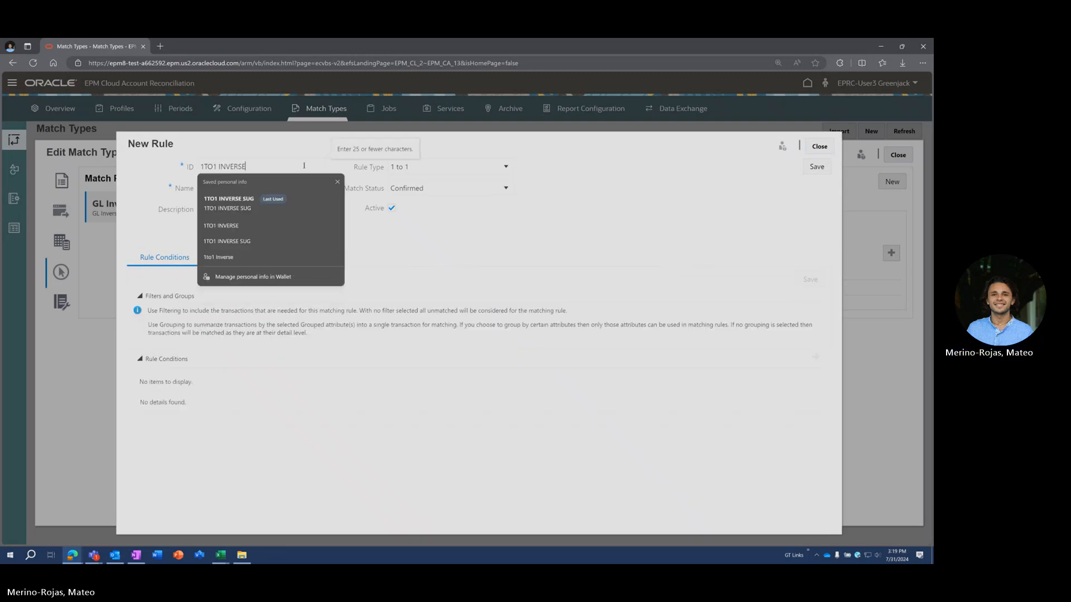
key(ctrl+a)
key(ctrl+c)
key(Tab)
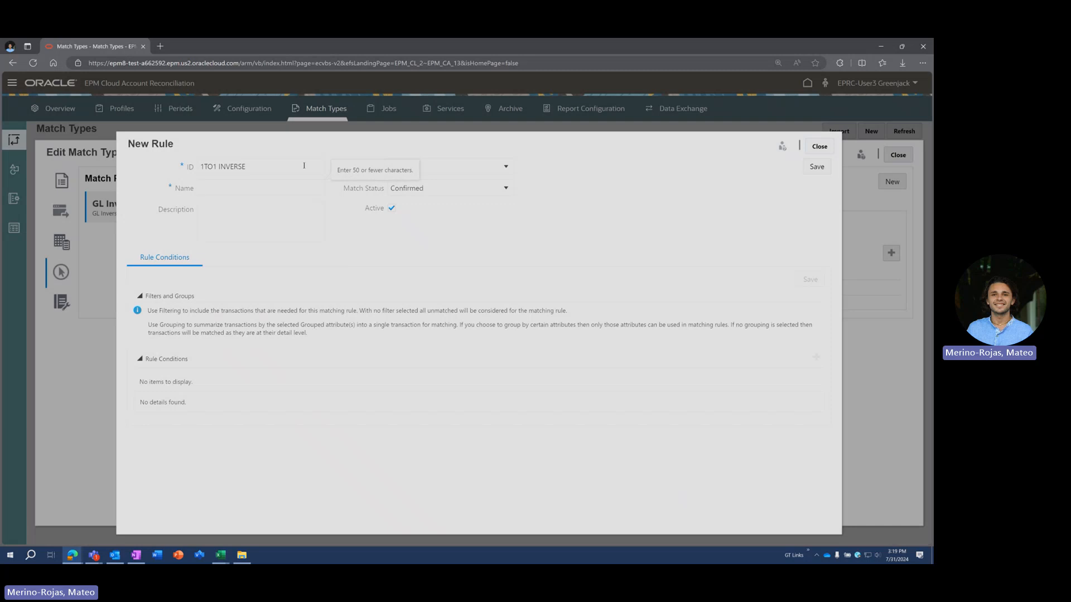
key(ctrl+v)
click(593, 179)
Keep rule type 1 to 1 and match status Confirmed, and save the rule.
click(404, 167)
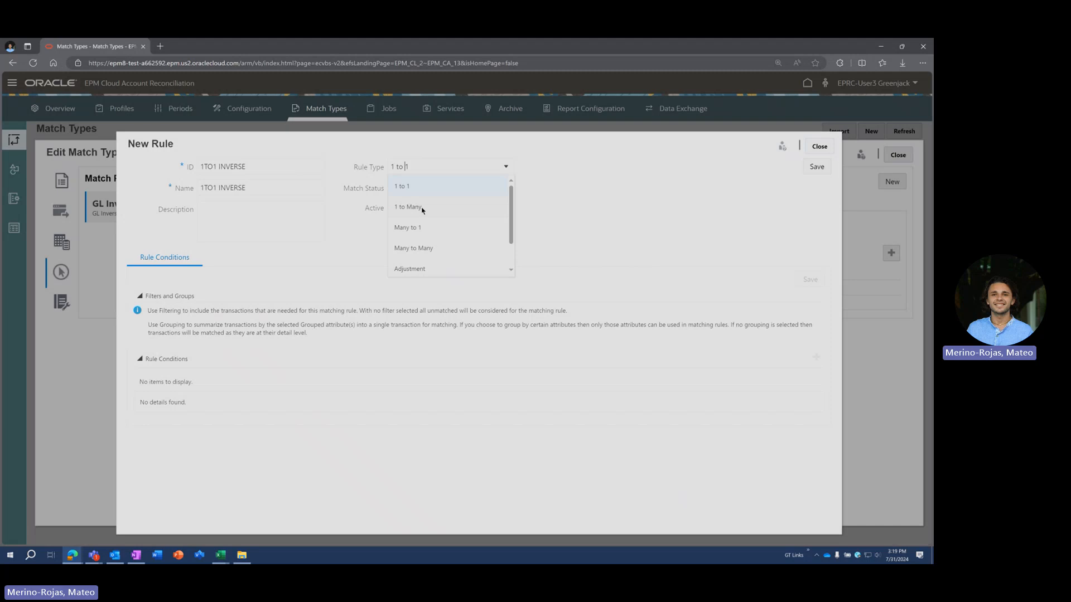
click(560, 183)
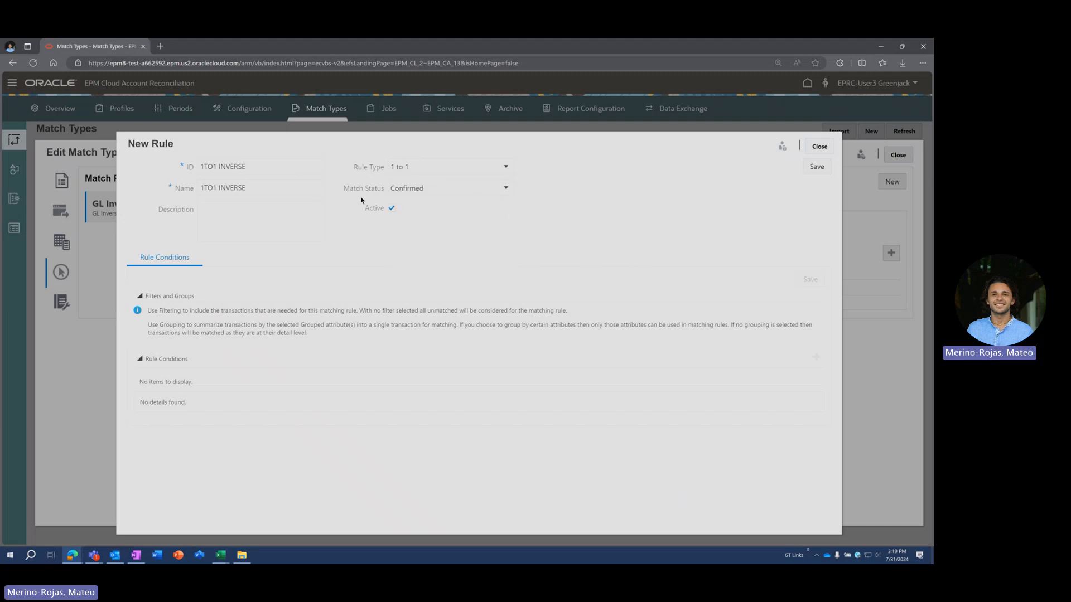
click(471, 188)
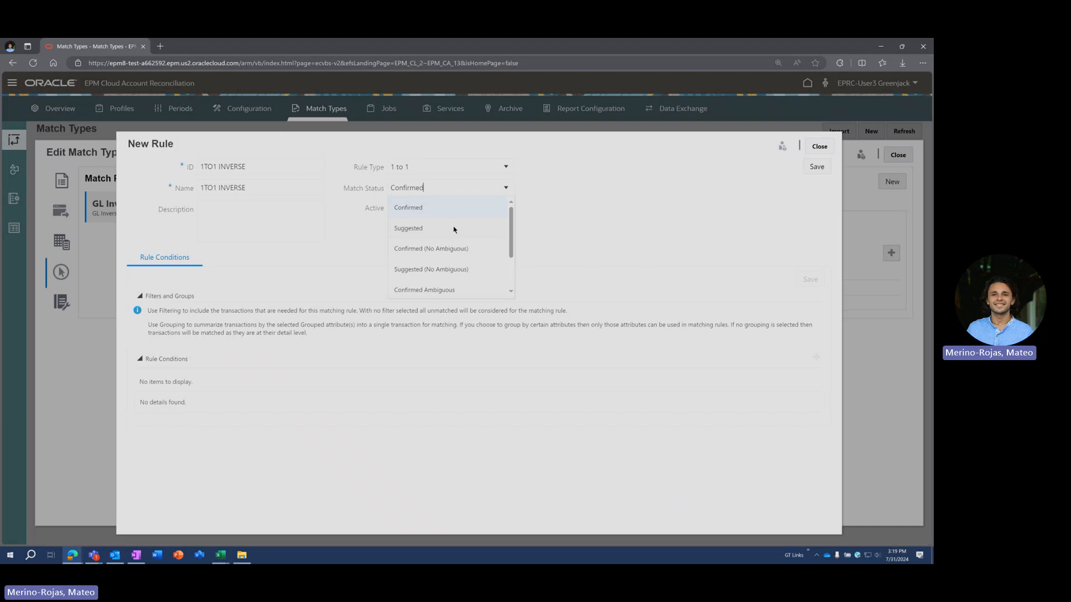
click(713, 206)
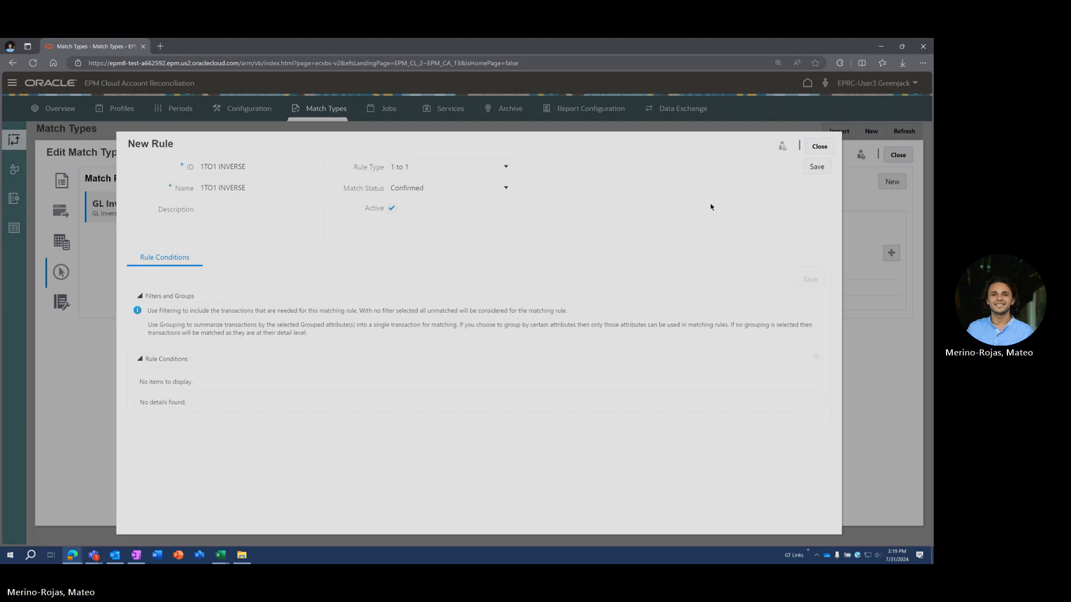
click(817, 166)
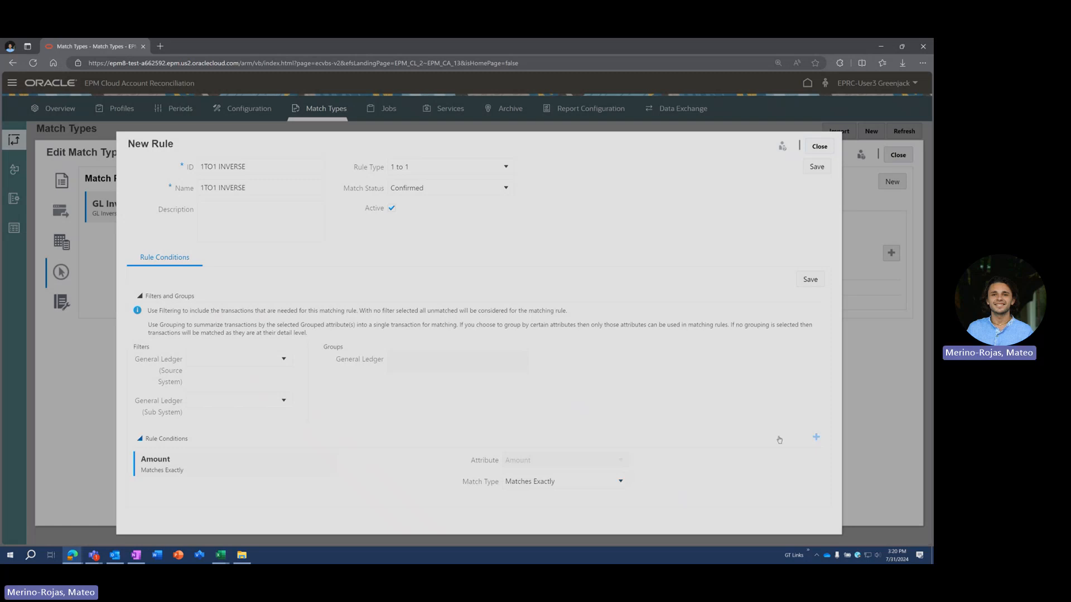
Add a rule condition on the Date attribute with Matches Exactly, save the conditions and close the rule.
click(815, 439)
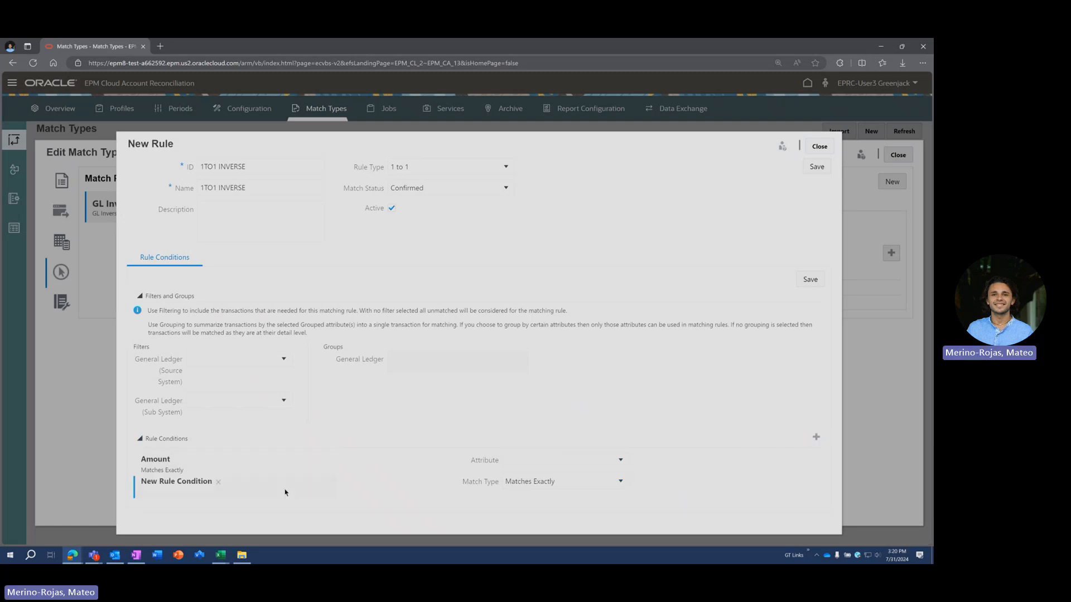
click(565, 460)
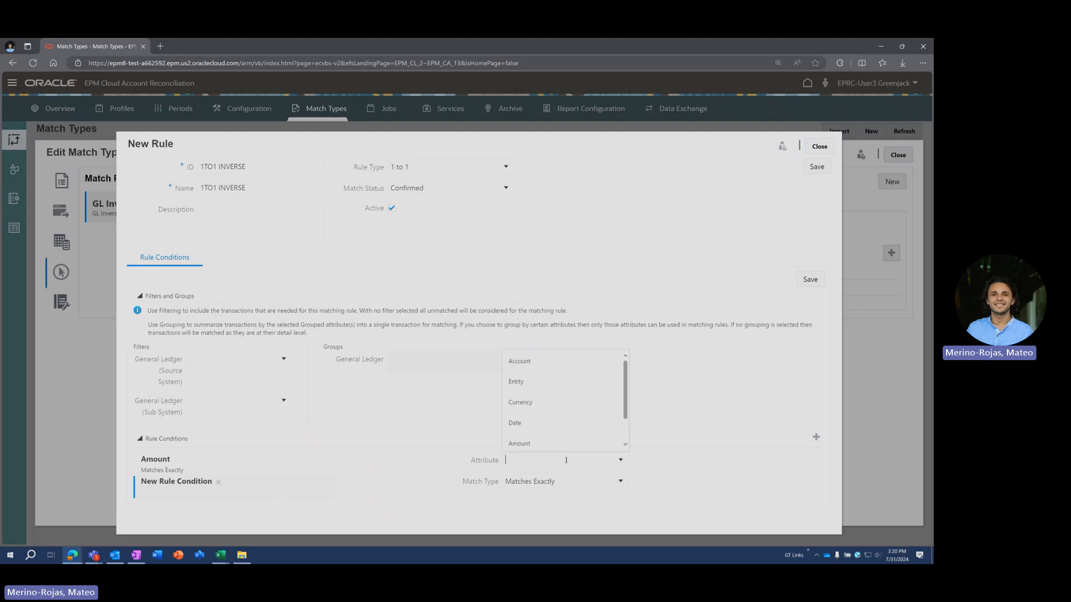
click(526, 422)
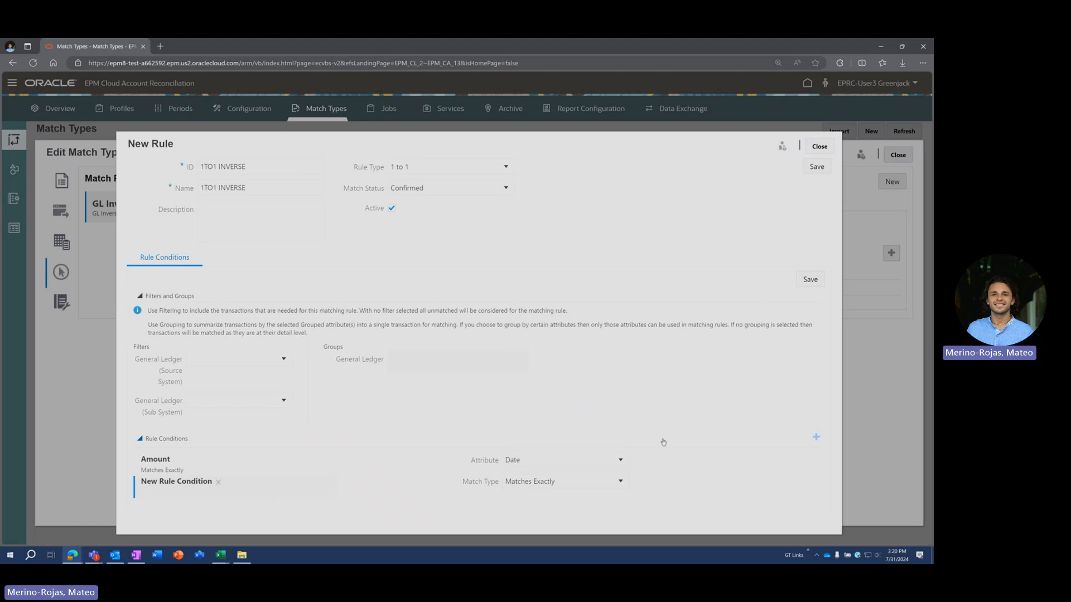
click(801, 284)
click(820, 146)
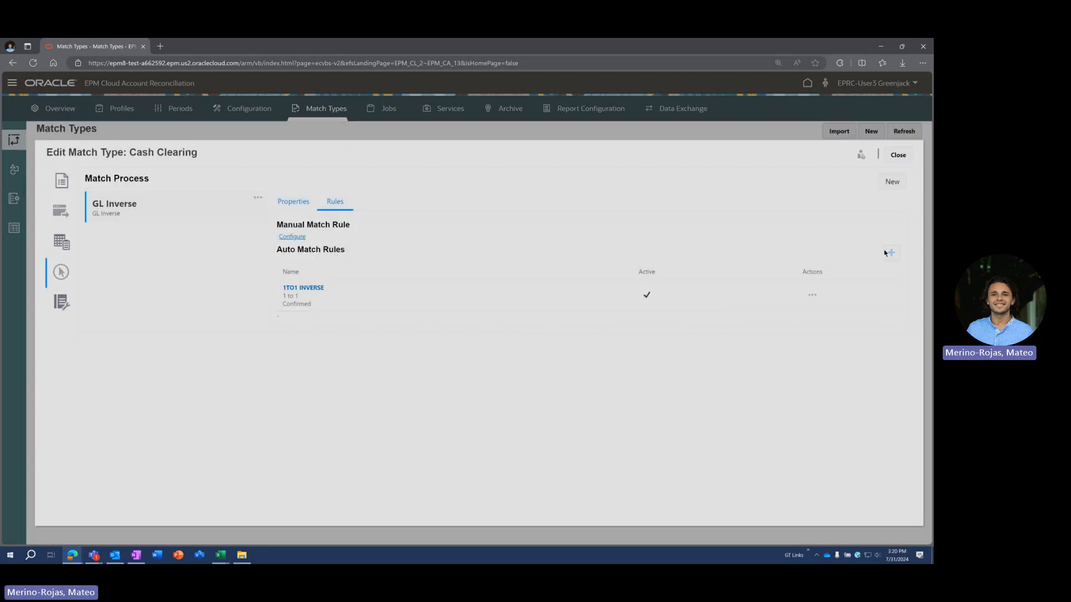
Start a second auto match rule for GL Inverse with "1TO1 INVERSE SUG" as ID and name.
click(890, 254)
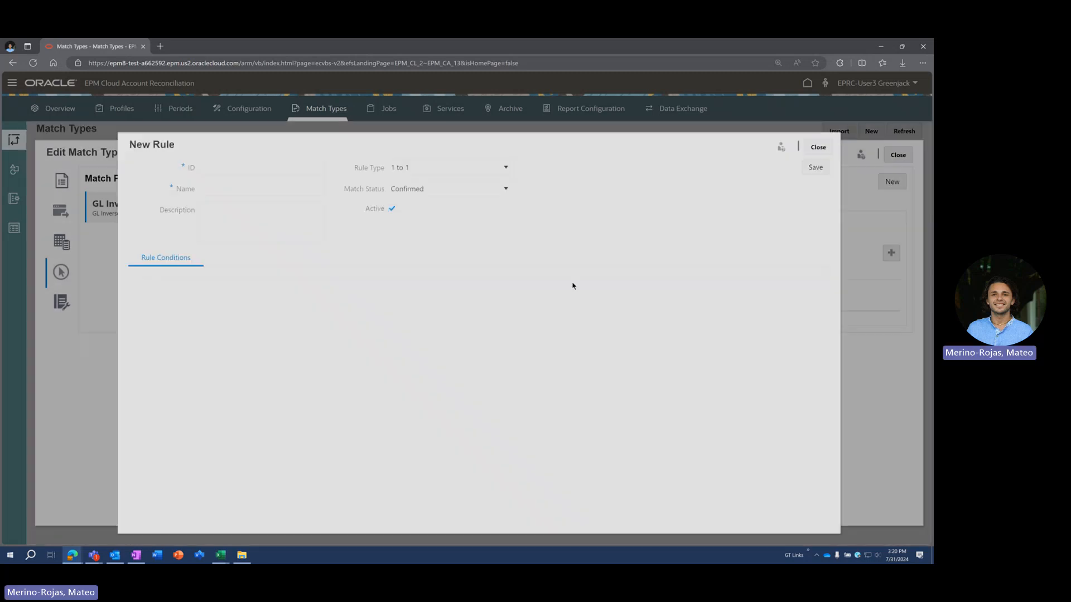
click(270, 168)
text(Q)
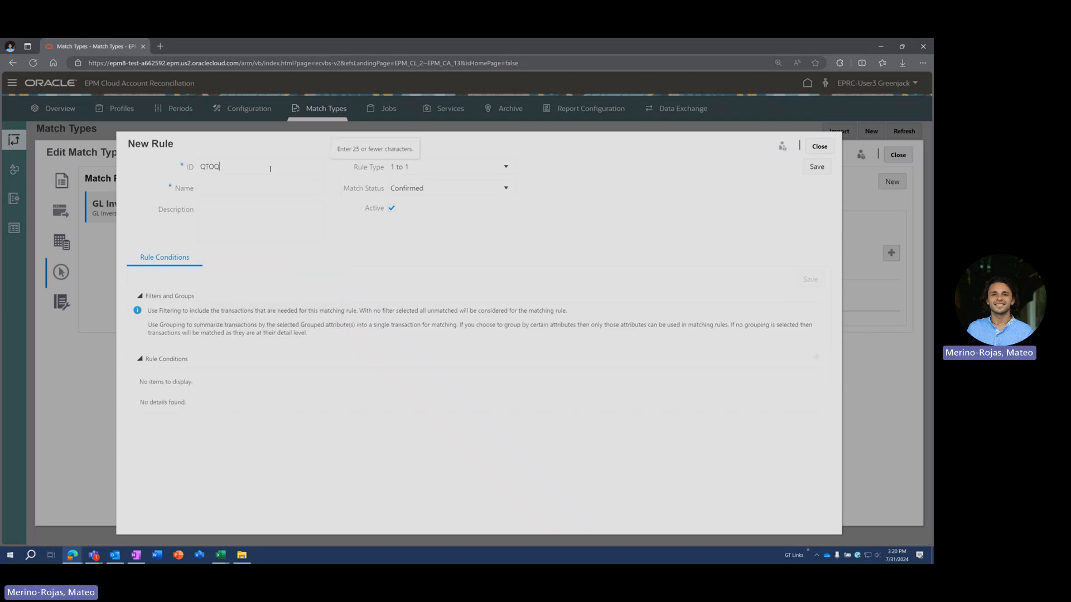
key(BackSpace)
text(1TO1)
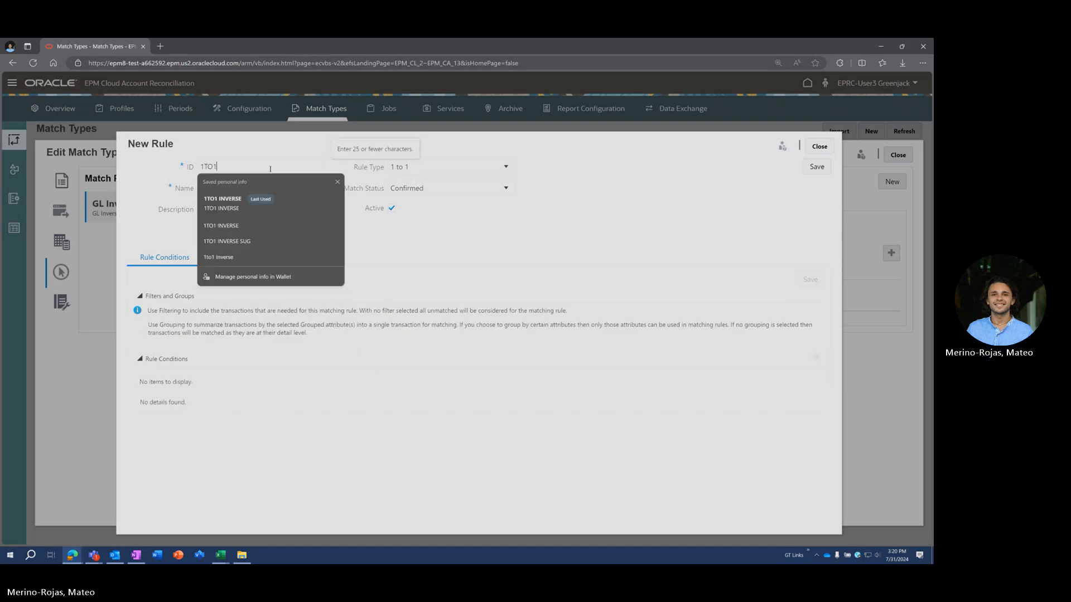
text( INVERSE SUG)
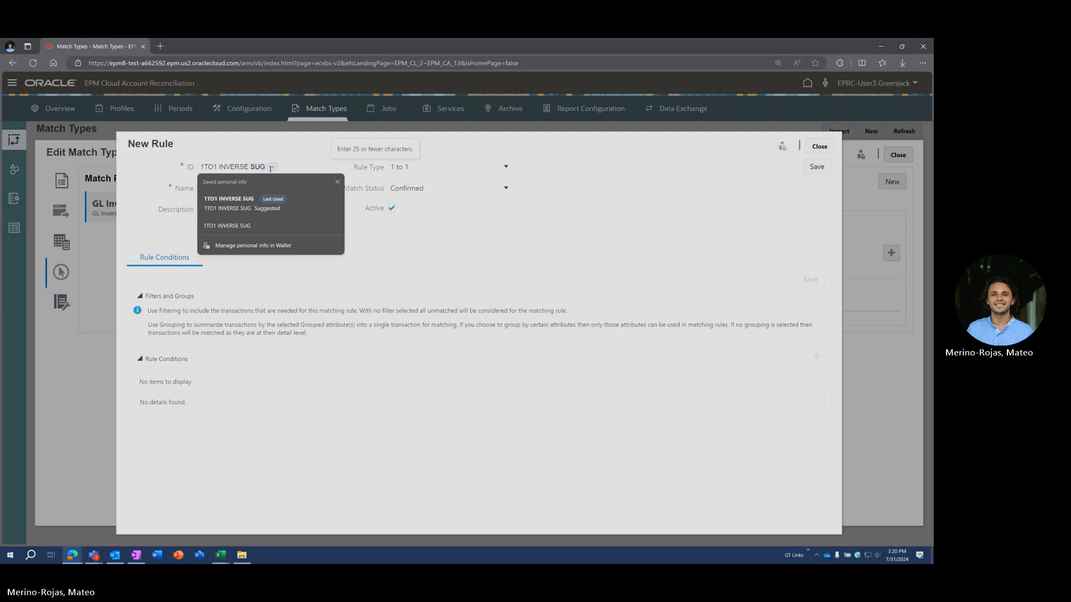
key(ctrl+a)
key(ctrl+c)
key(Tab)
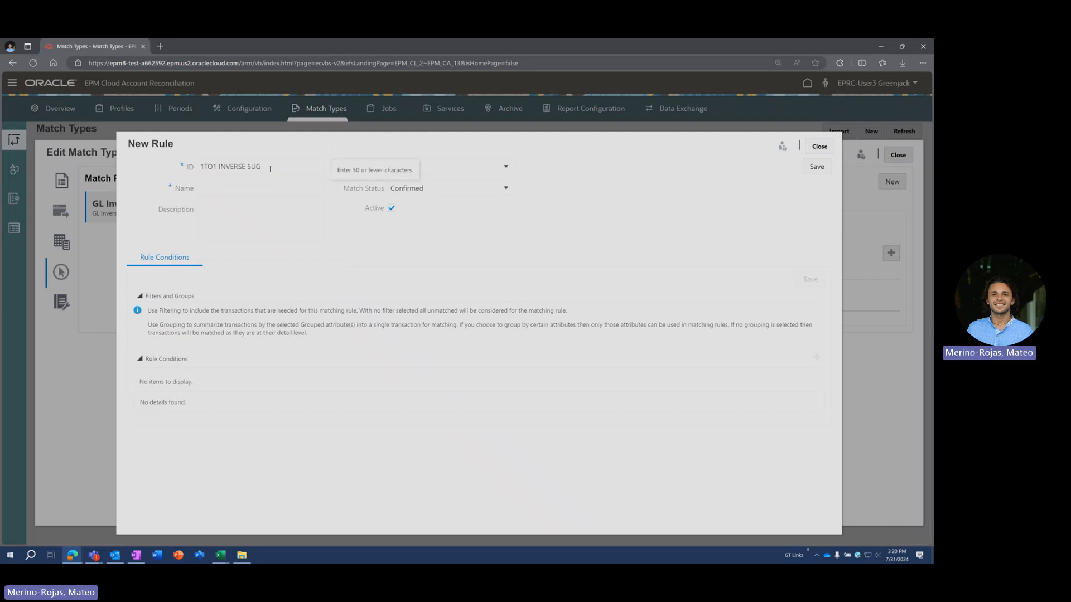
key(ctrl+v)
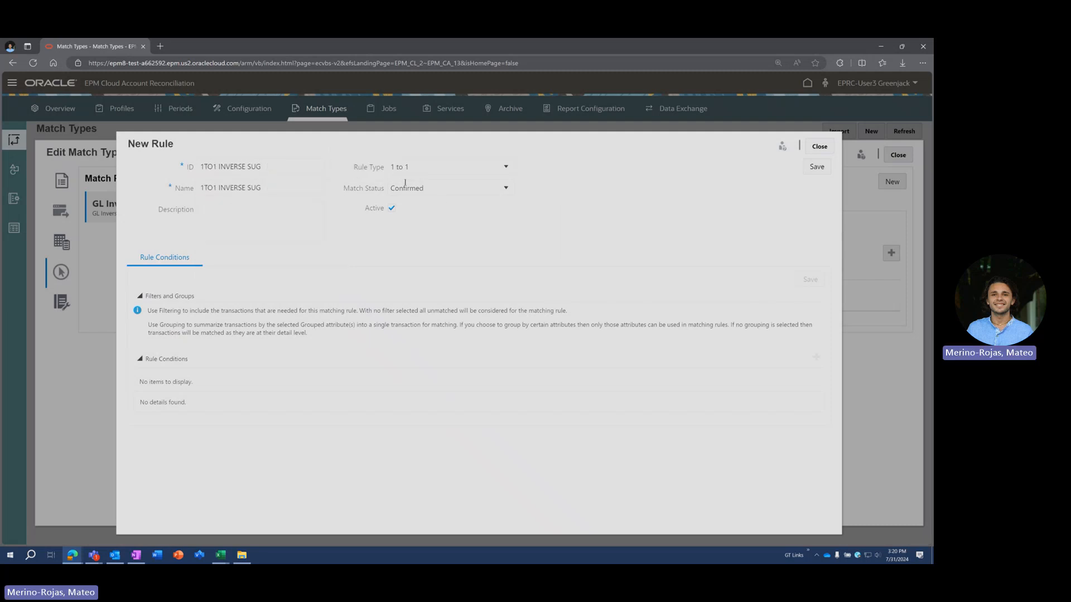
Set the rule's match status to Suggested with rule type 1 to 1, and save the rule.
click(410, 187)
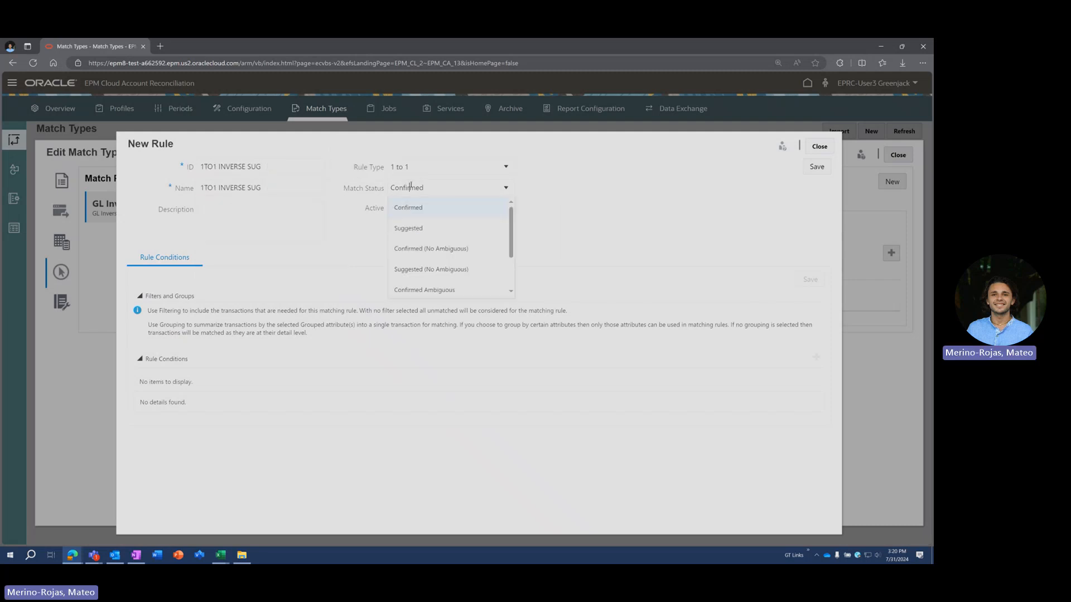
click(423, 228)
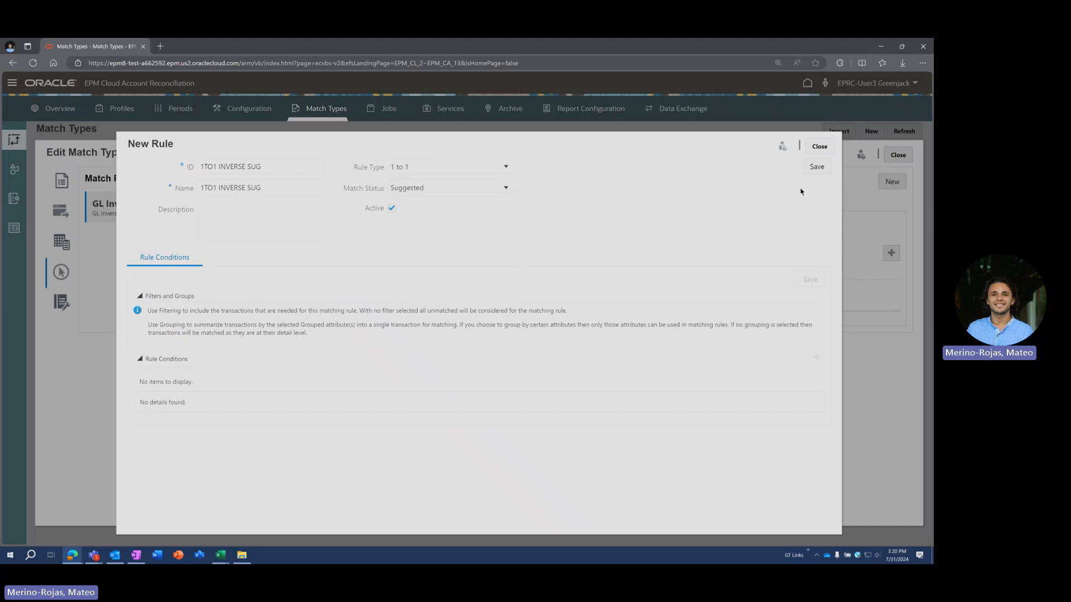
click(818, 167)
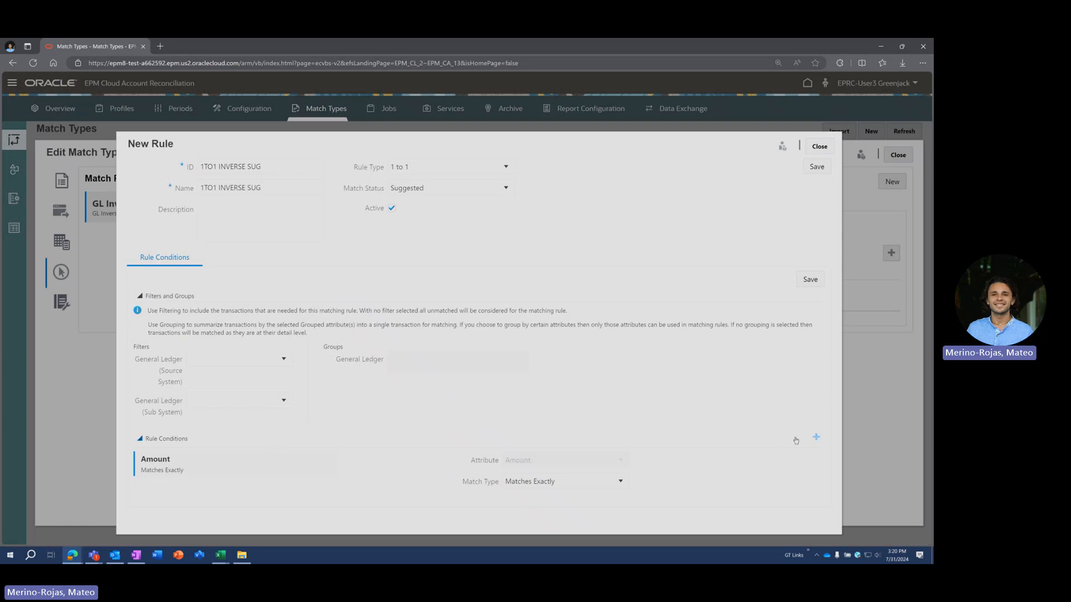
Add a rule condition on the Date attribute with match type Matches with Tolerance.
click(816, 437)
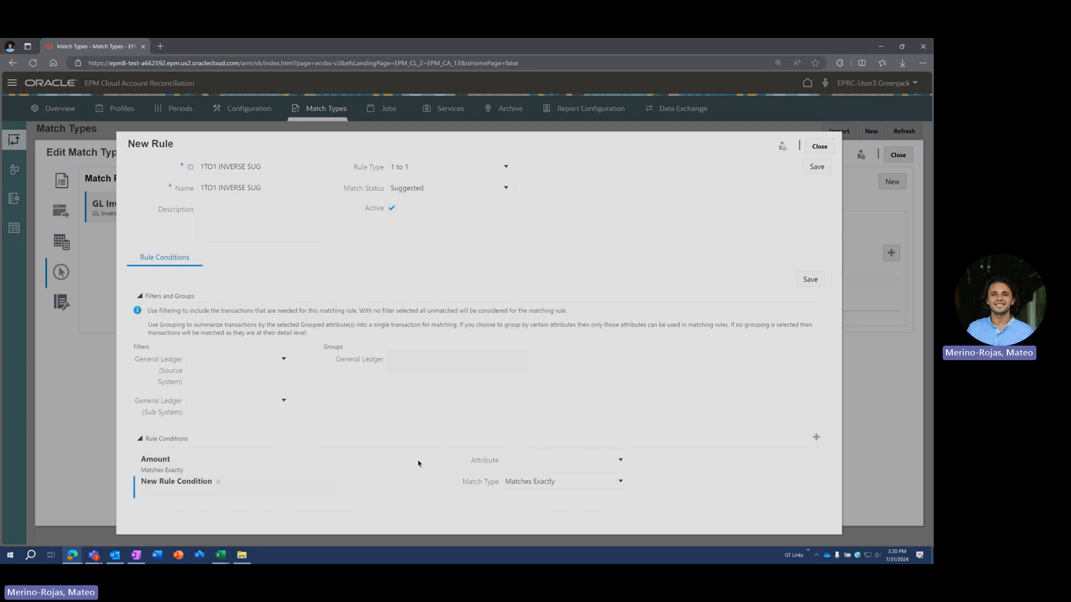
click(535, 460)
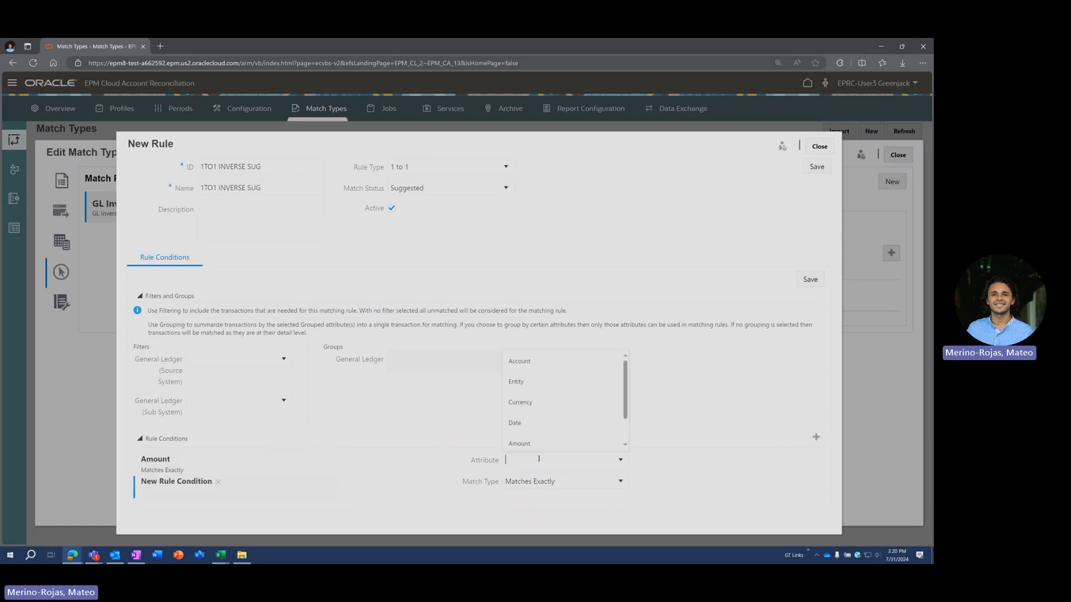
click(524, 423)
click(542, 482)
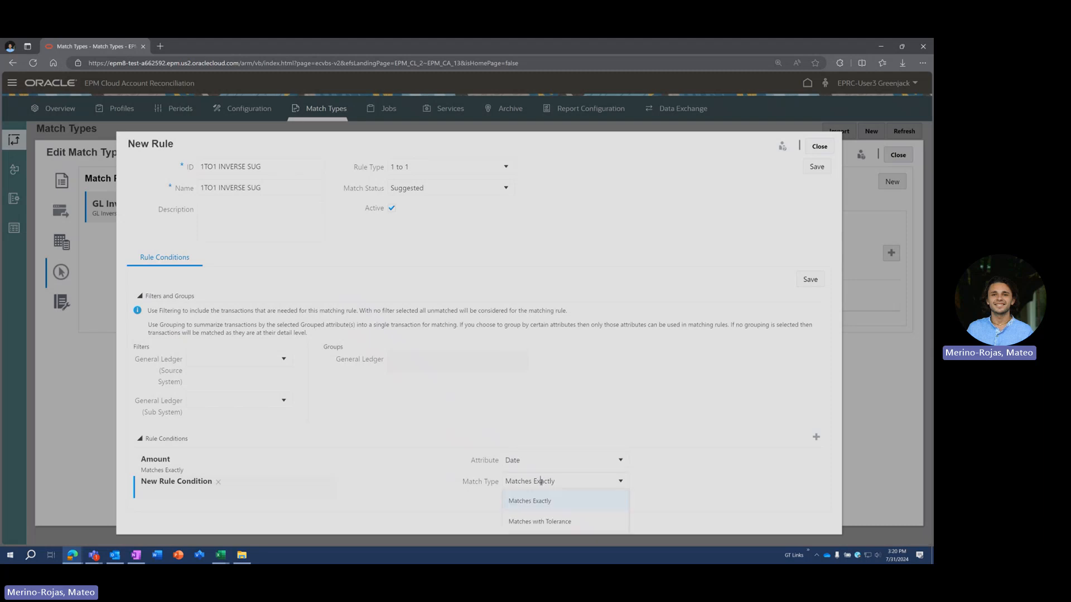
click(554, 522)
scroll(681, 462, down, 3)
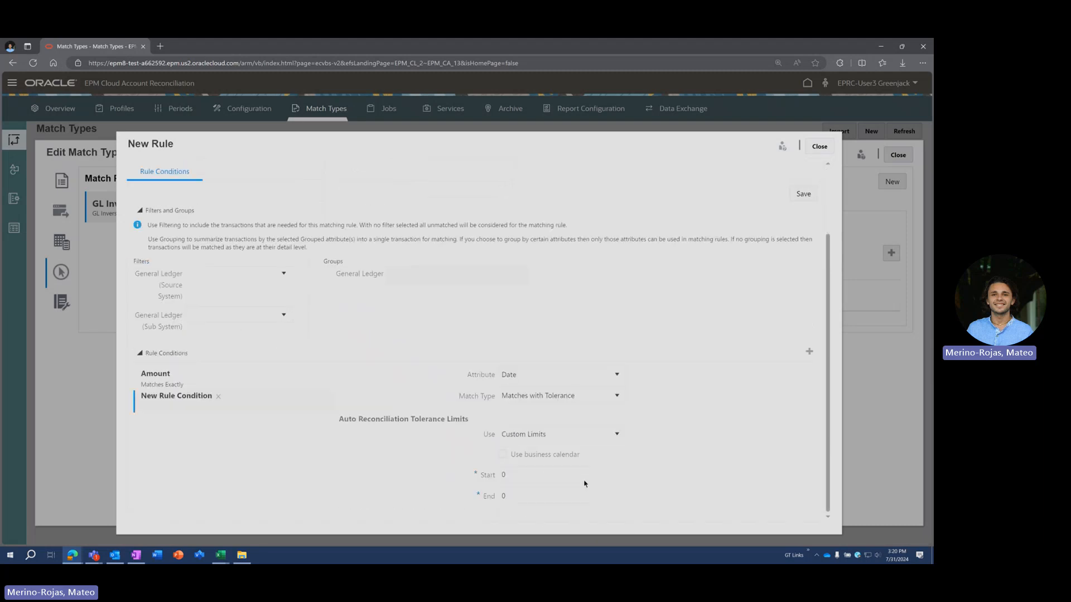
Set the Date condition's custom tolerance limits to start -3 and end 3, and close the rule.
click(541, 476)
text(-3)
key(Tab)
text(3)
scroll(704, 379, up, 3)
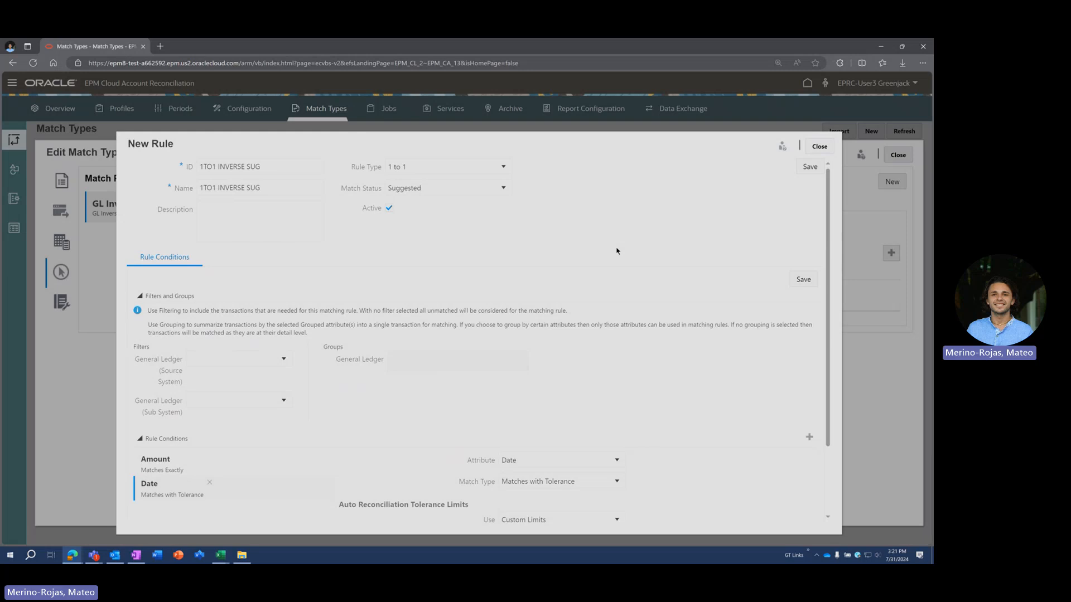
click(820, 146)
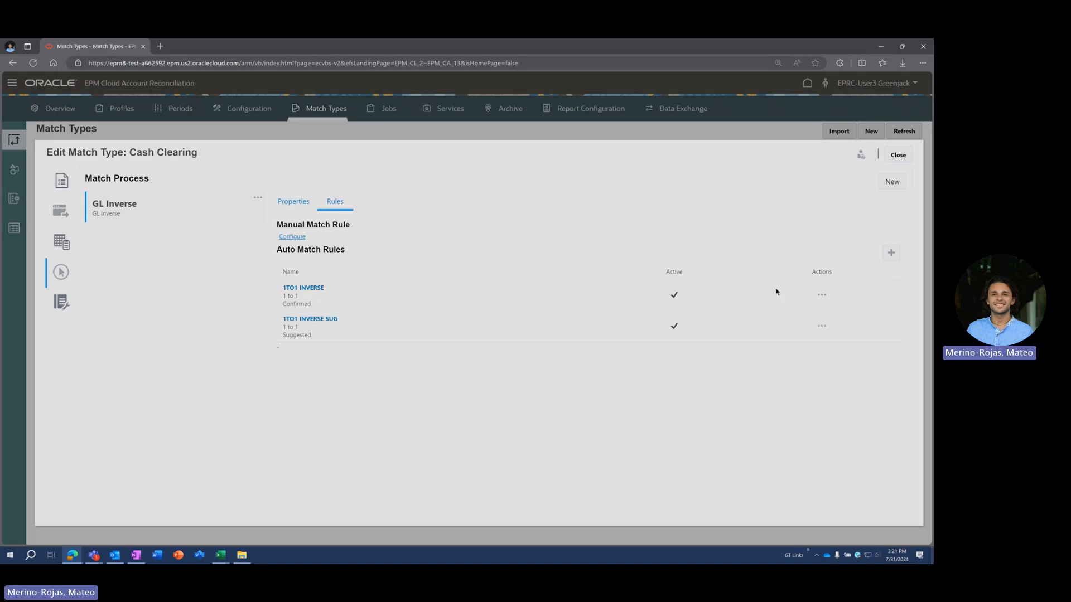
Set the Cash Clearing match type's status to Approved, save it and close the match type.
click(61, 181)
click(289, 306)
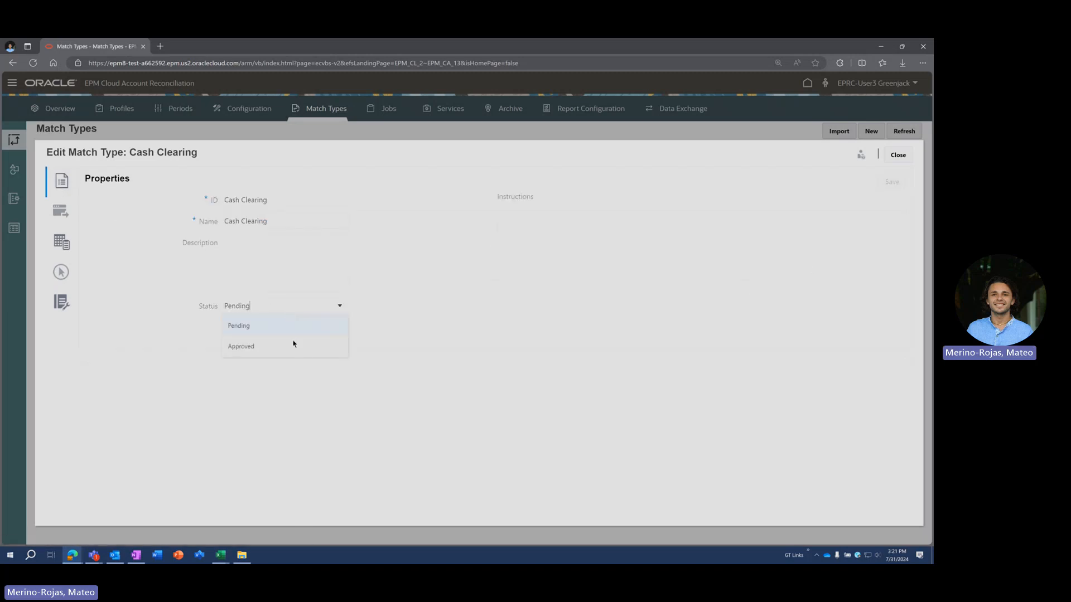
click(294, 345)
click(892, 182)
click(898, 155)
Run an Auto Match job for the Cash Clearing match type and refresh the job list.
click(384, 110)
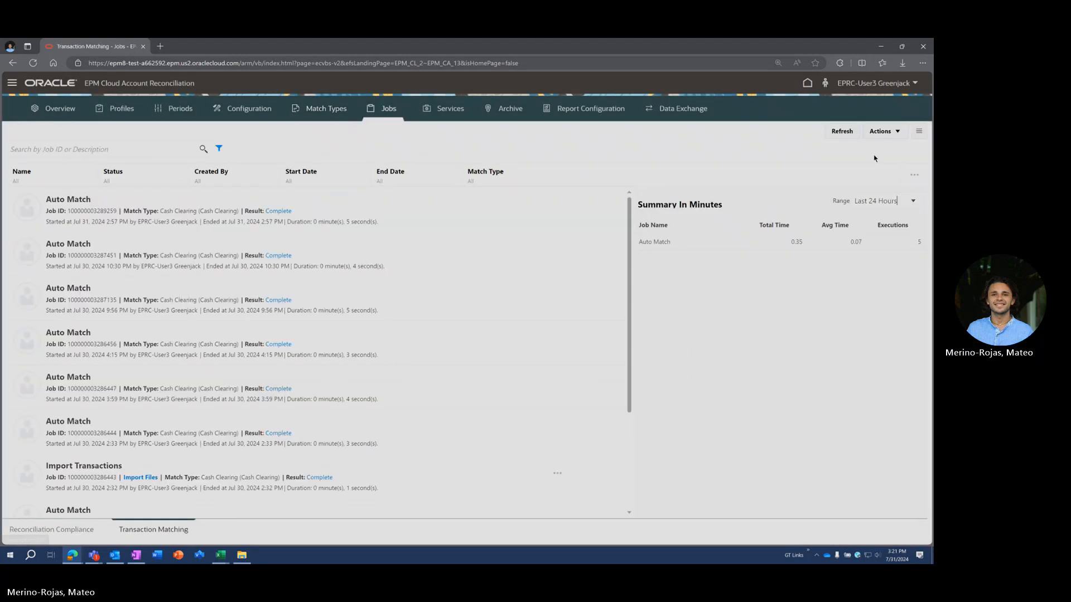
click(881, 133)
click(858, 197)
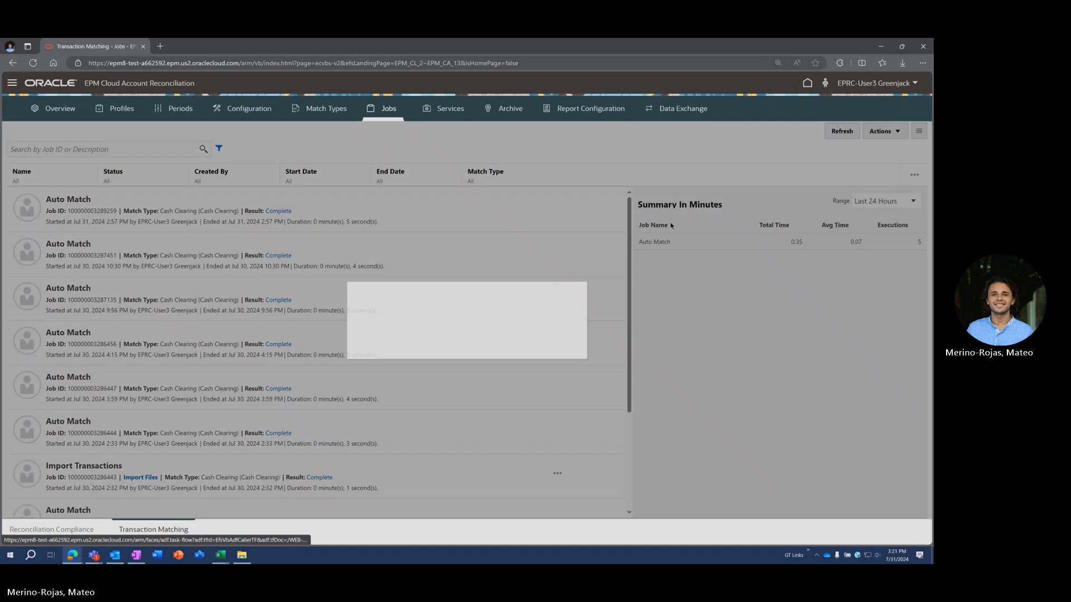
click(595, 276)
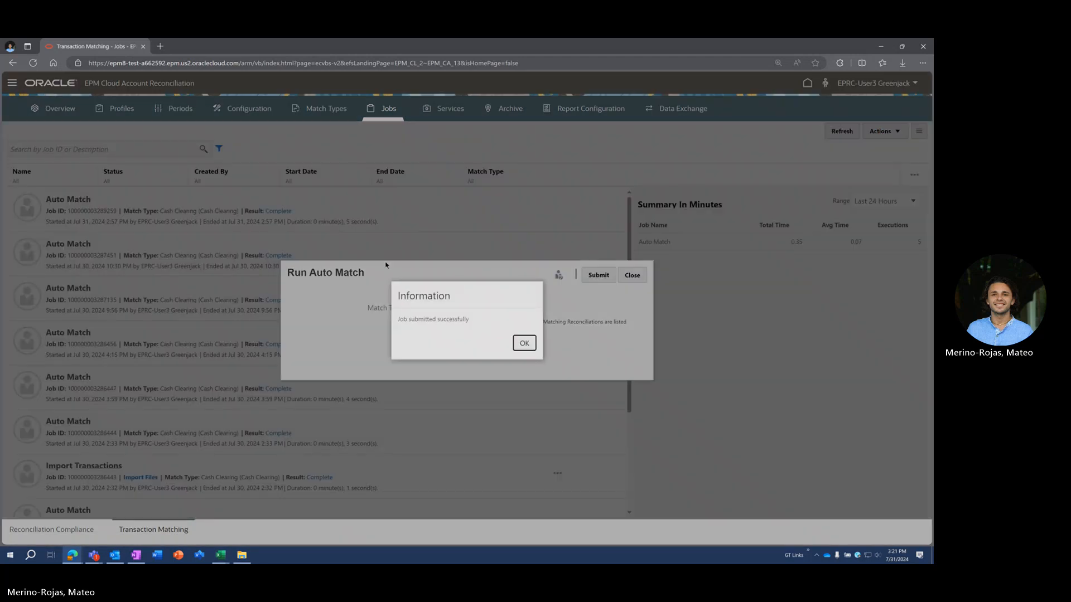
click(523, 342)
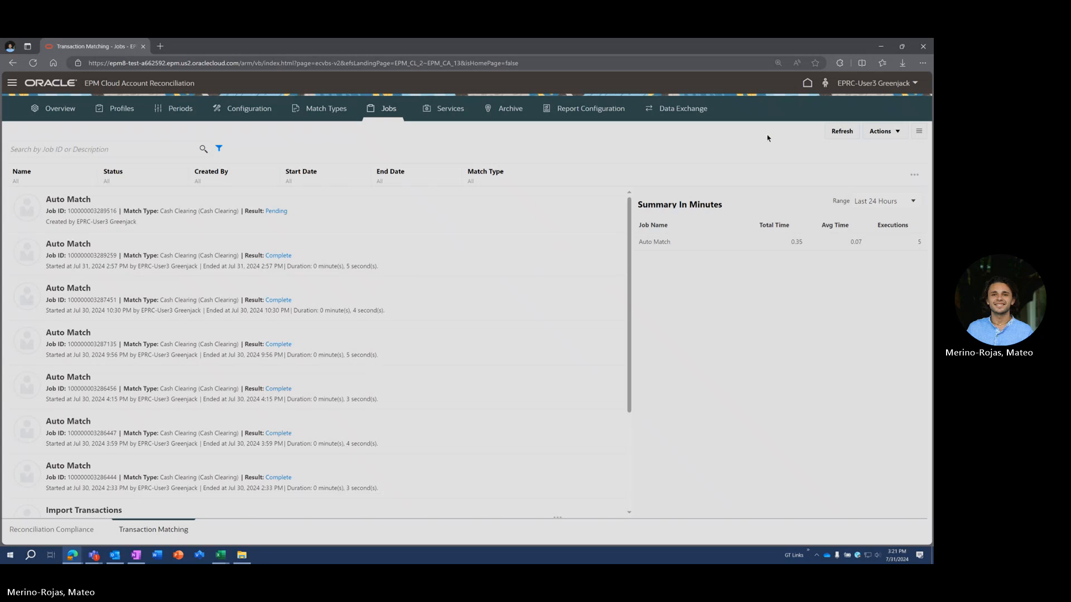
click(834, 134)
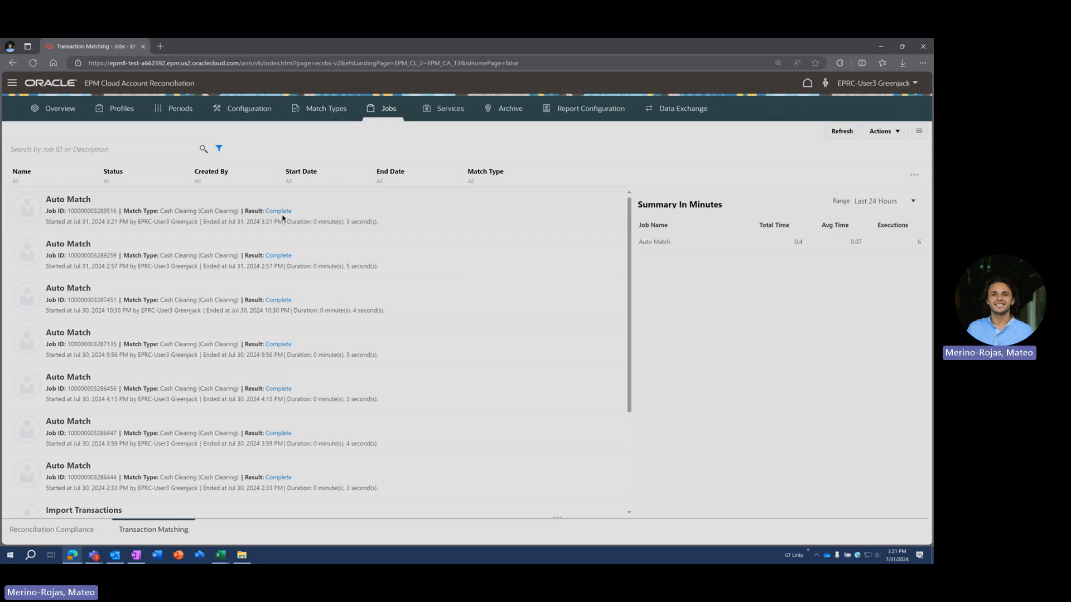
Open the January 2024 USD Cash Clearing US10 reconciliation and go to its transaction matching.
click(806, 83)
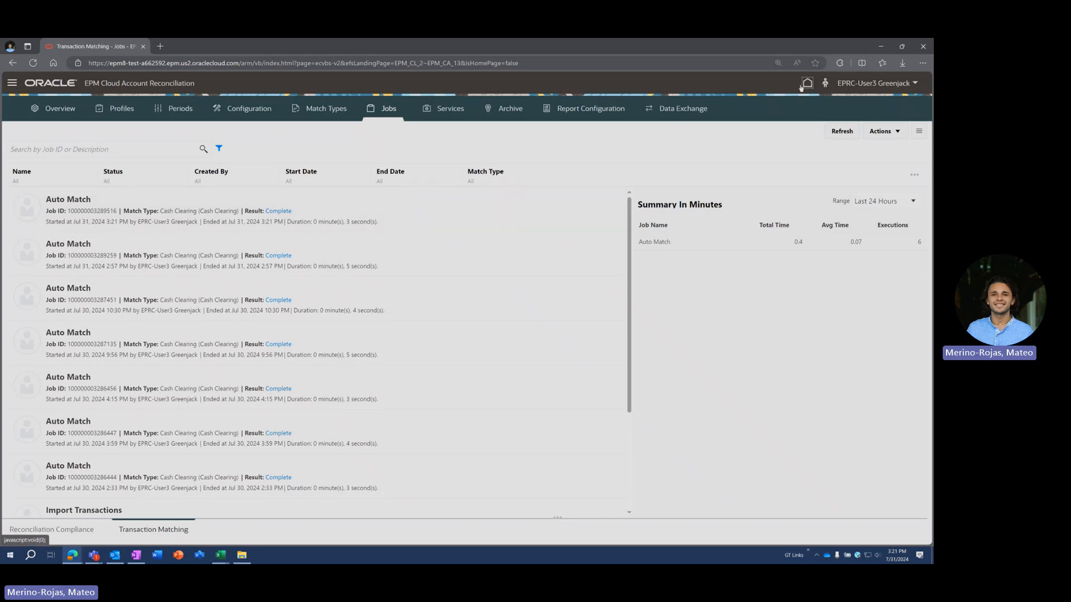
click(564, 144)
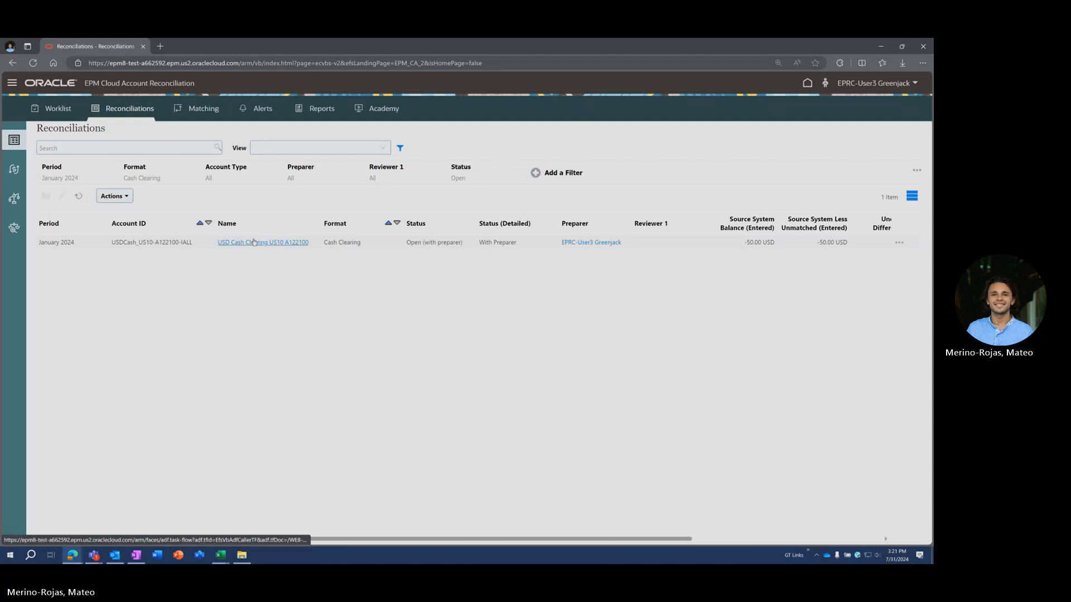
click(240, 242)
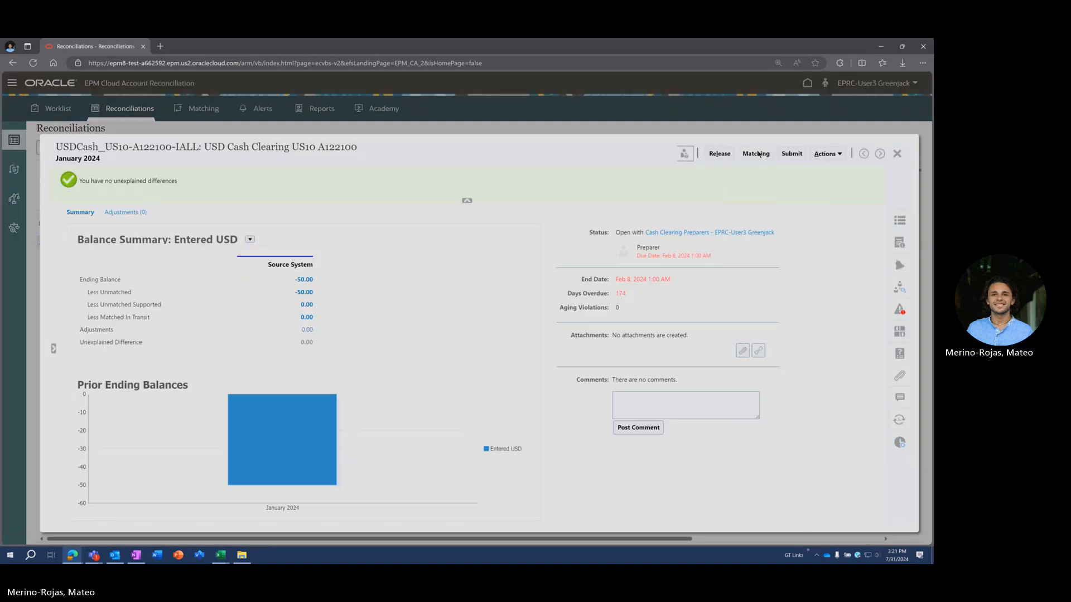
click(766, 154)
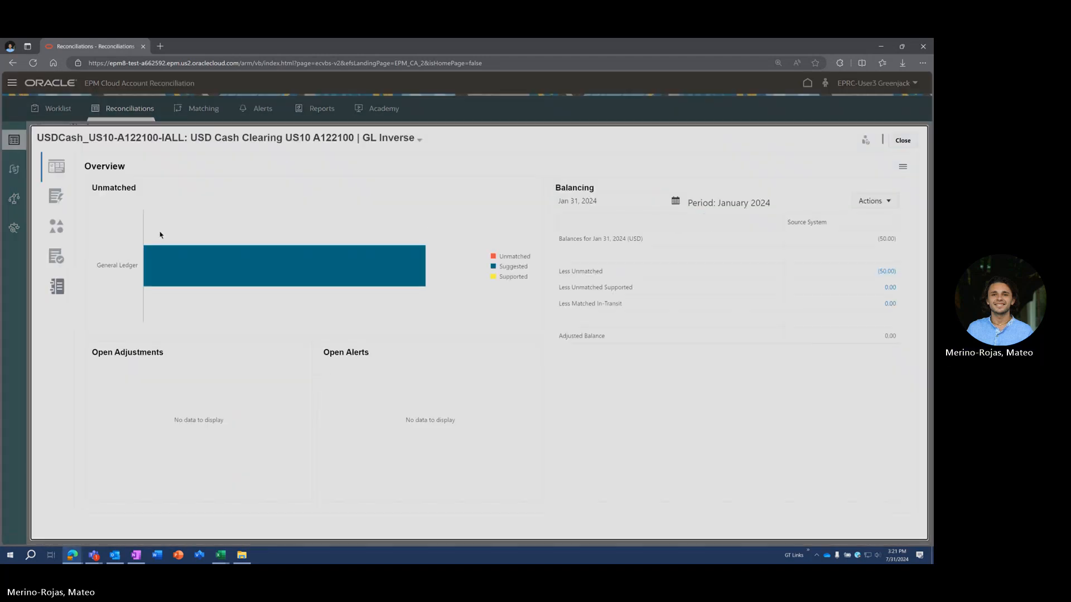
Confirm the suggested match from rule 1TO1 INVERSE SUG, then check the unmatched transactions and close matching.
click(57, 199)
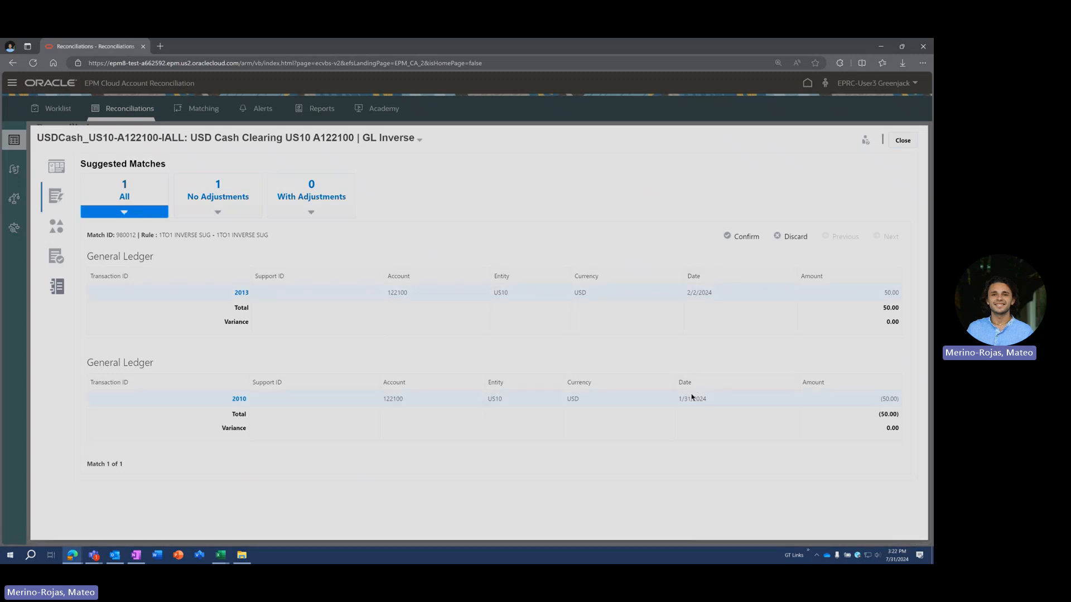
click(747, 237)
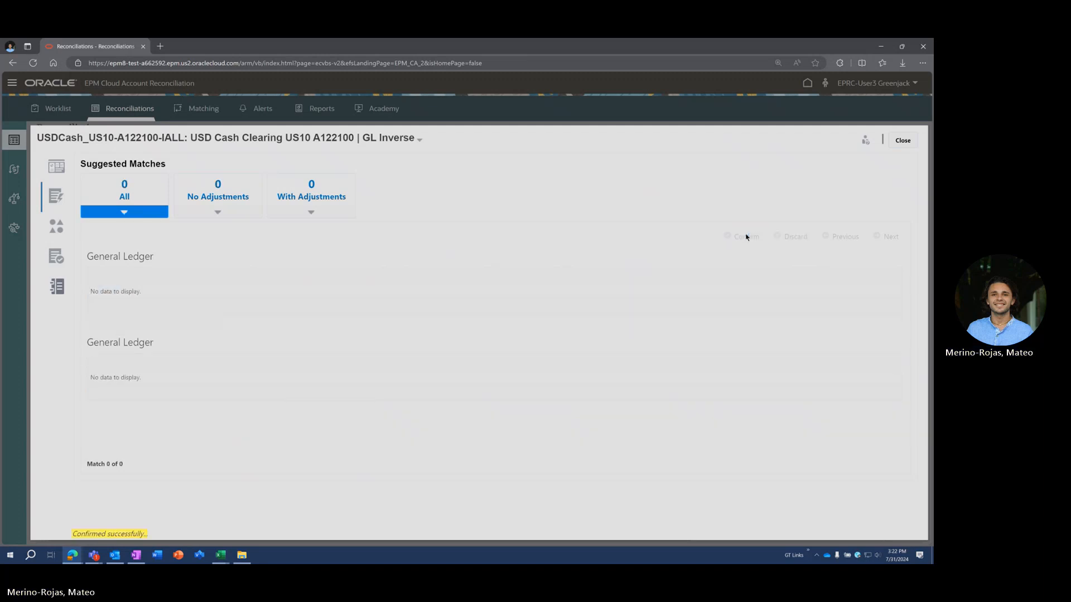
click(56, 226)
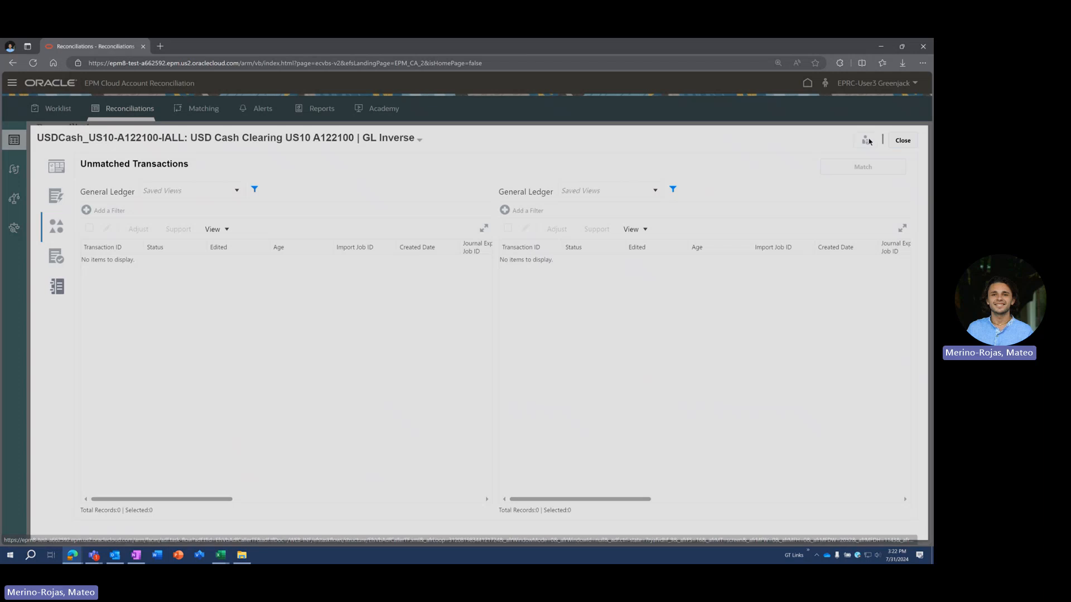
click(903, 140)
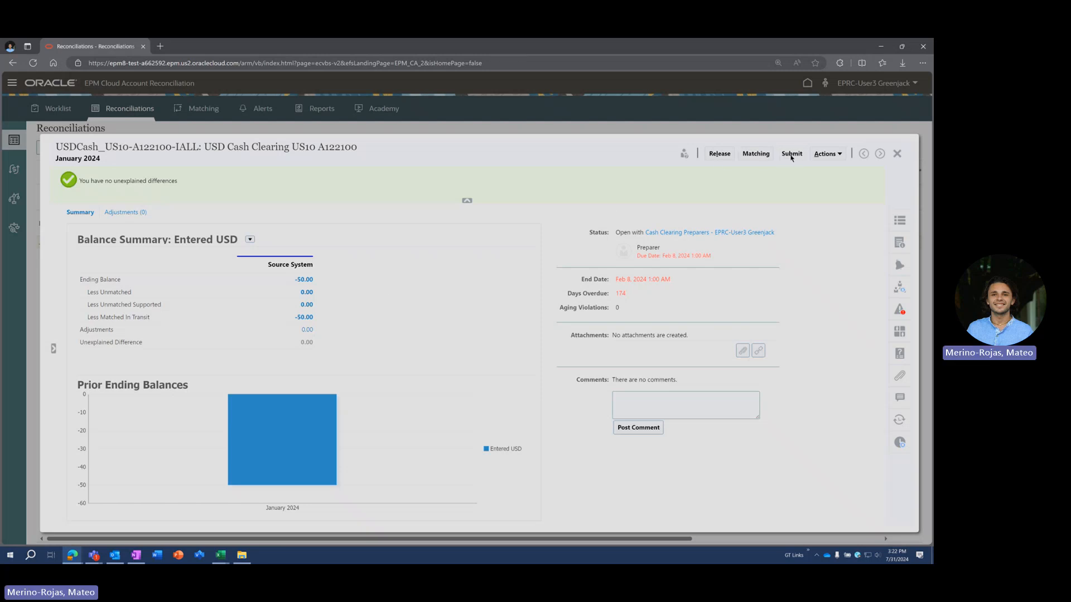
Submit the USD Cash Clearing US10 reconciliation, confirm completing its preparation and close it.
click(792, 154)
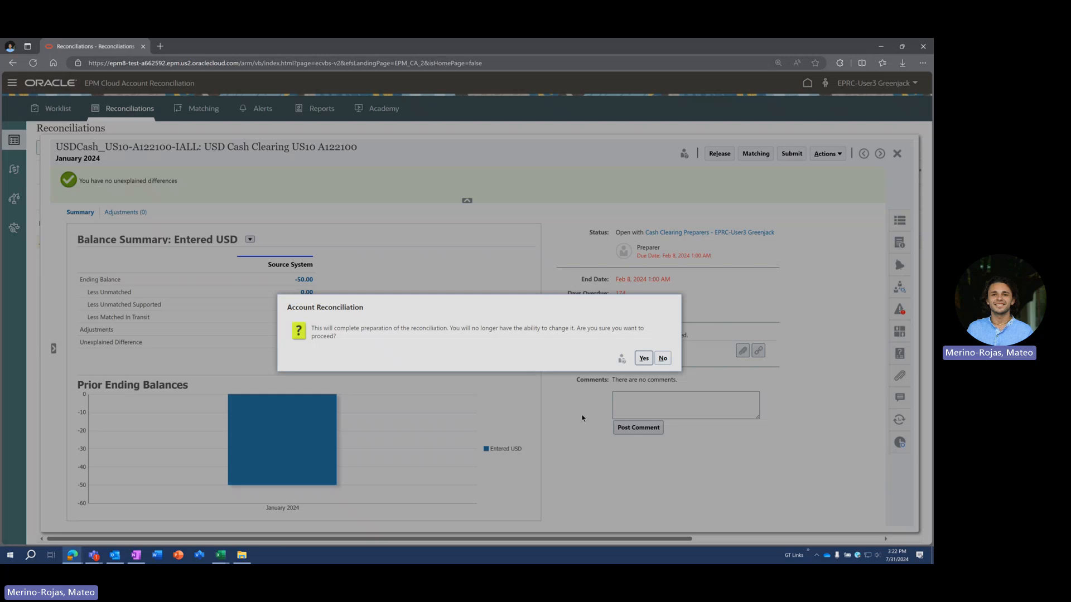
click(643, 359)
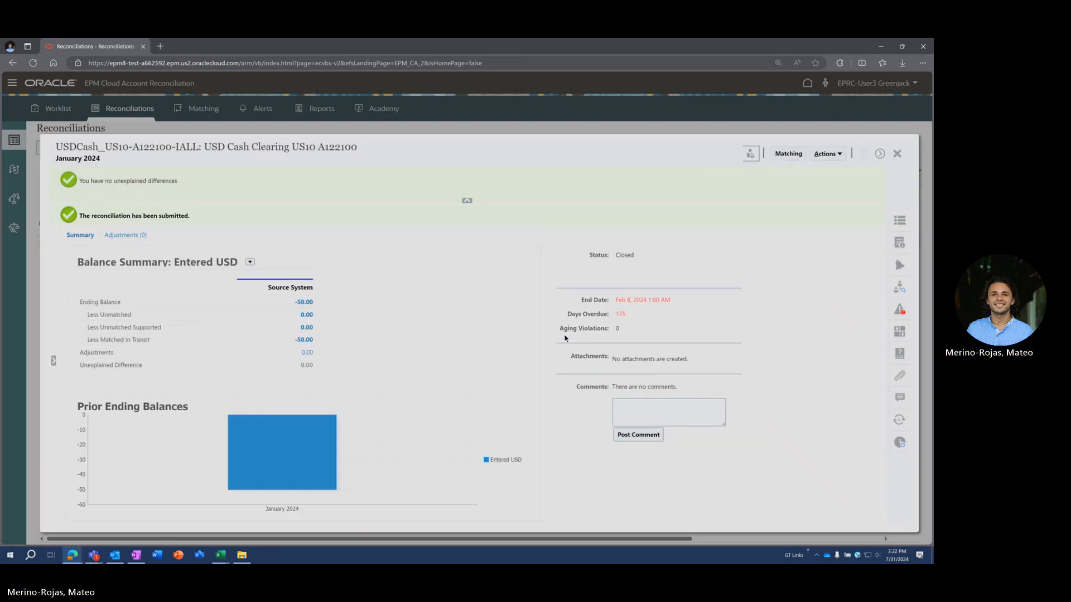
click(897, 153)
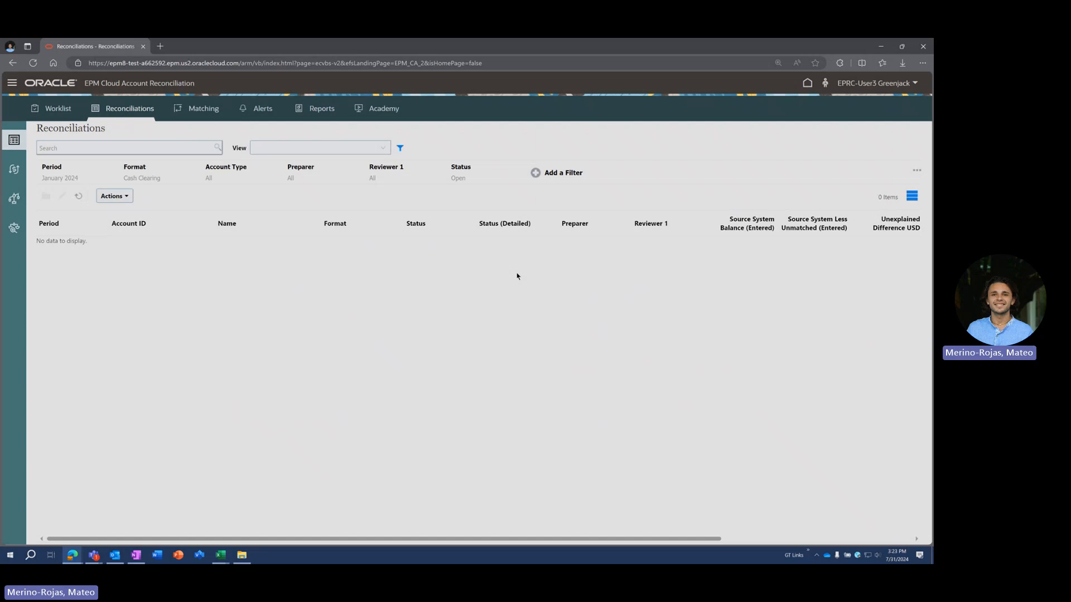
View the January 2024 Overview dashboard by Risk Rating and by Organizational Unit.
click(807, 82)
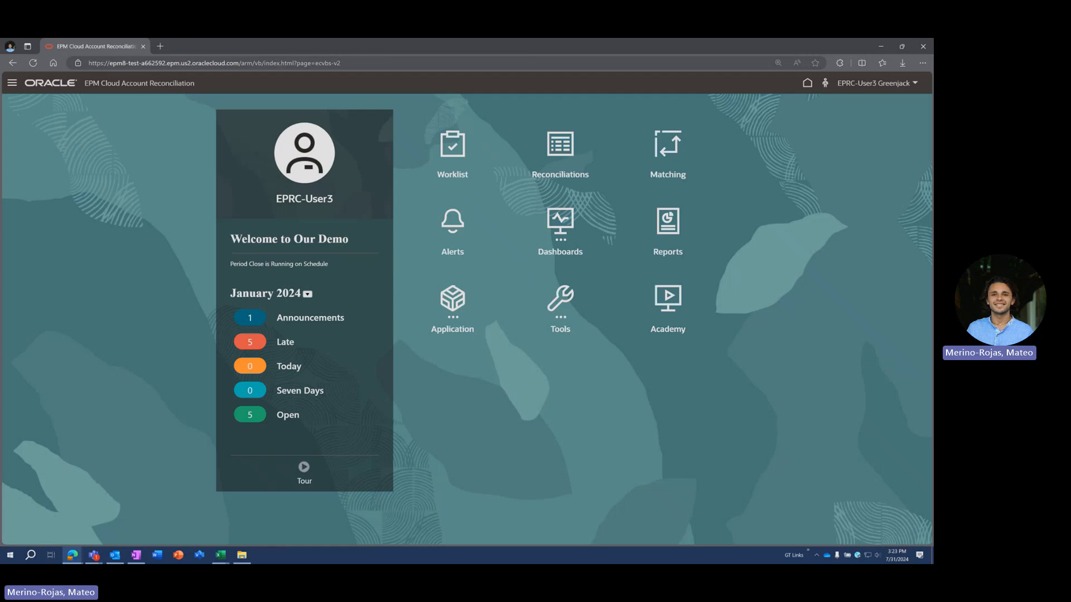
click(577, 232)
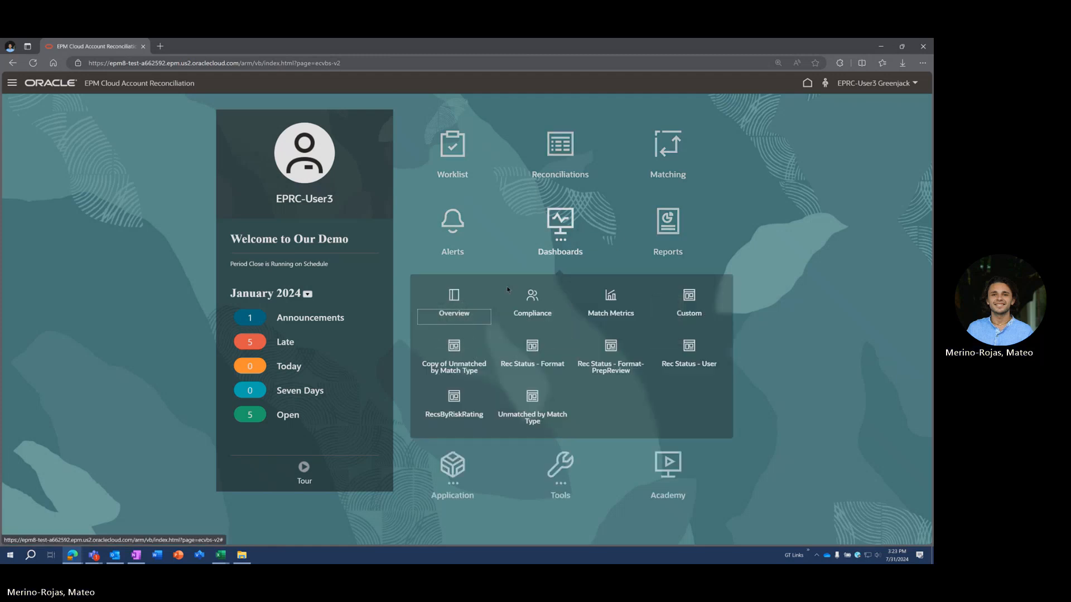
click(452, 301)
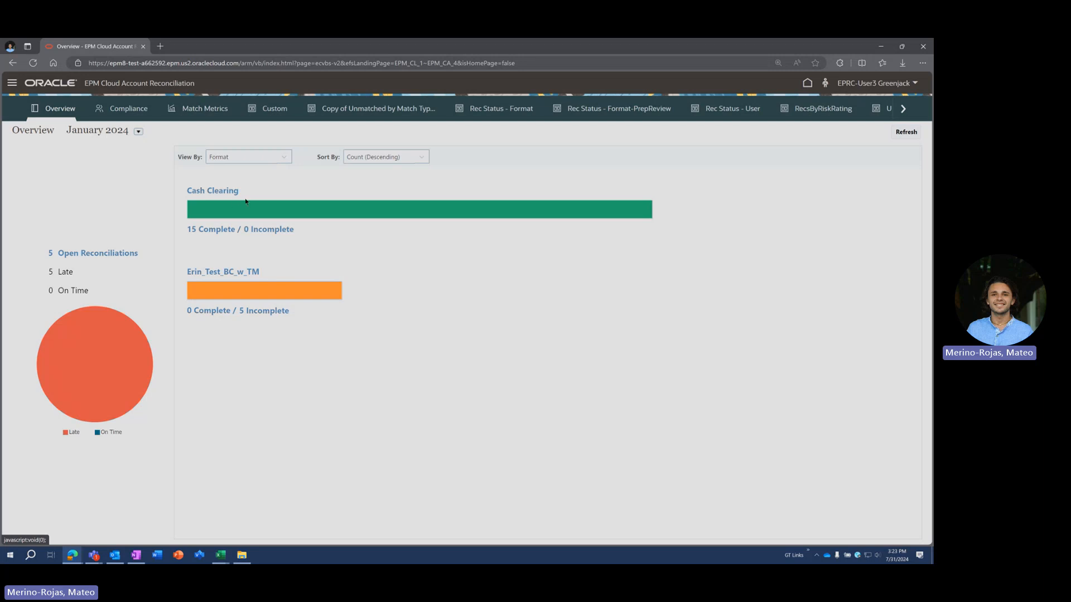
click(272, 159)
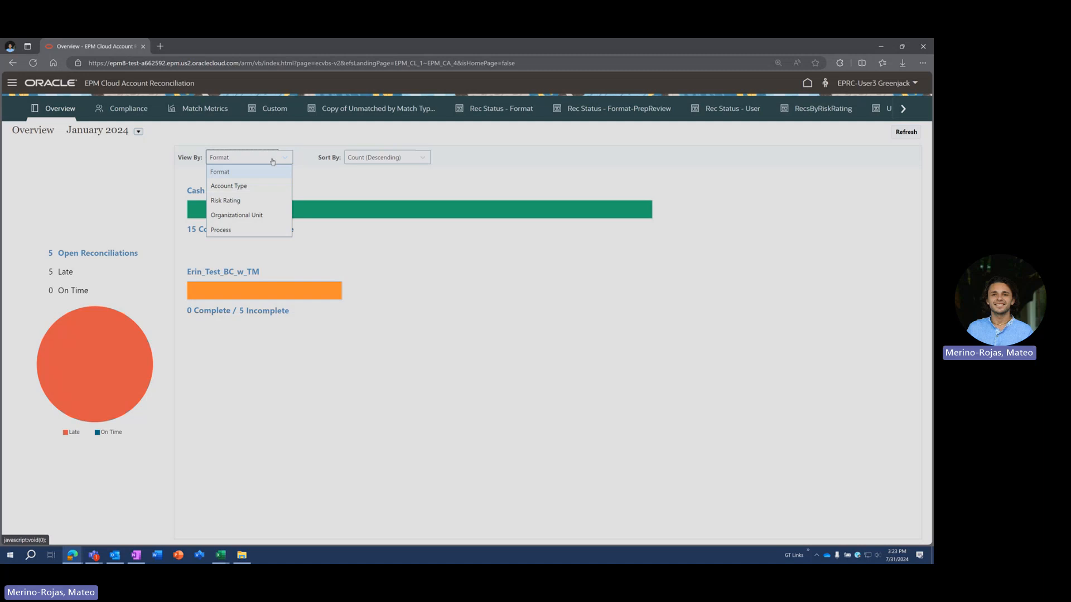
click(257, 202)
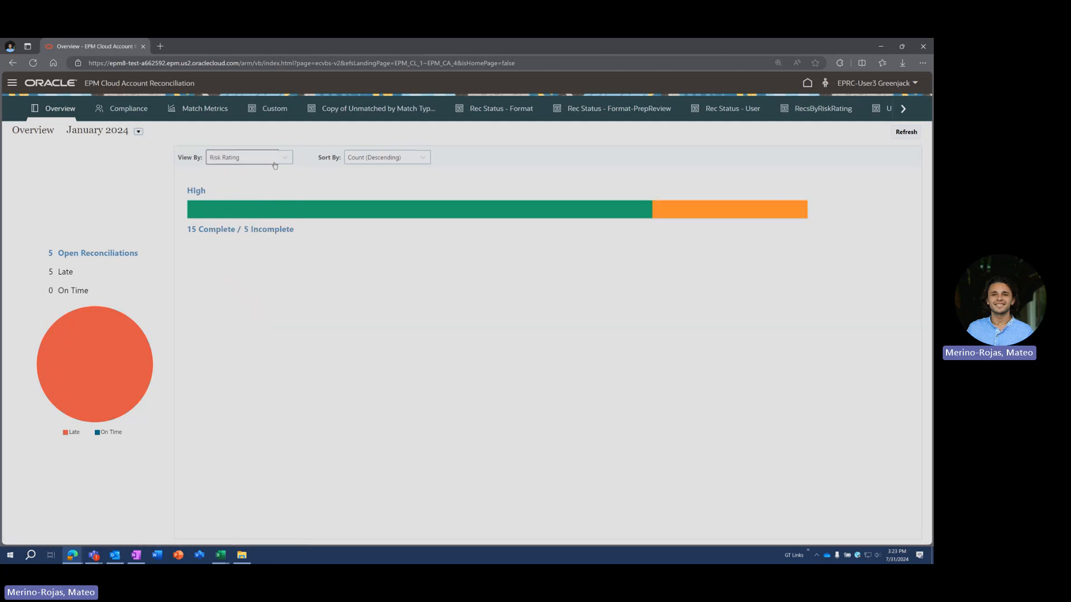
click(275, 161)
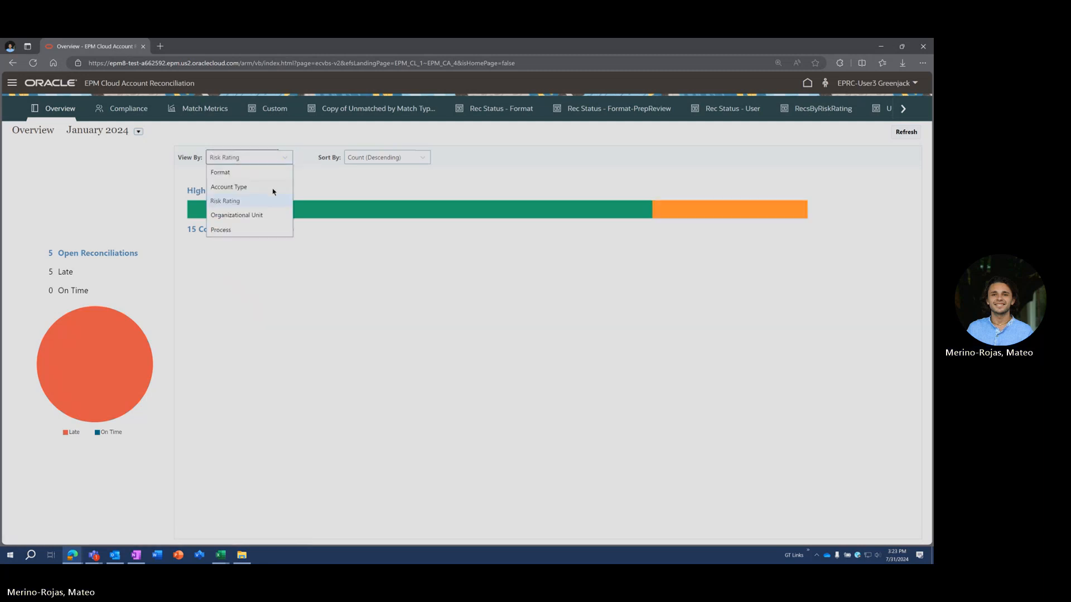
click(265, 216)
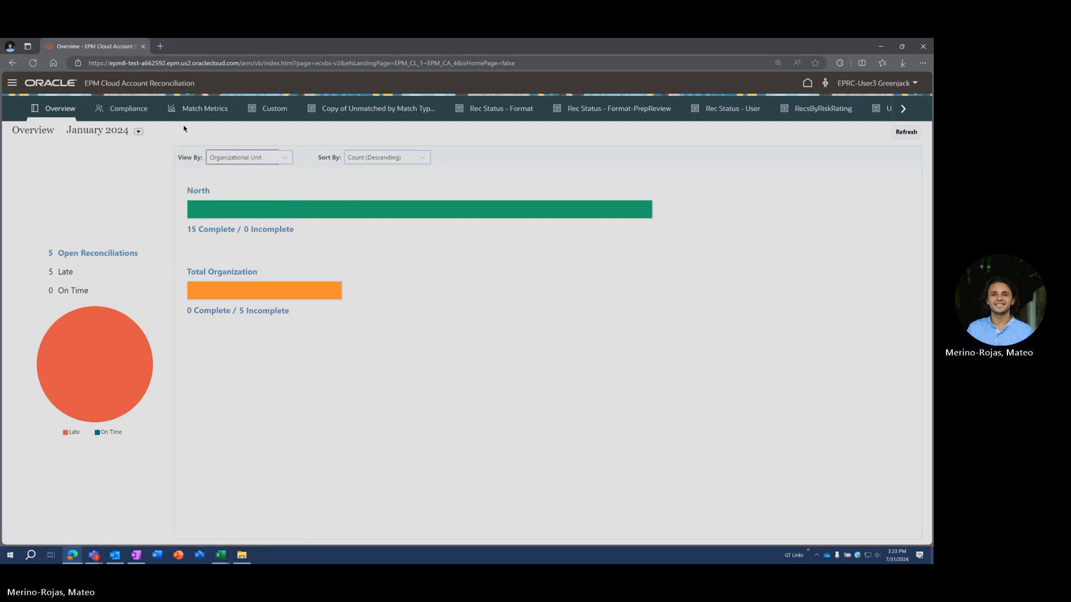
Review the Compliance and Match Metrics dashboards, then return to the home page.
click(121, 109)
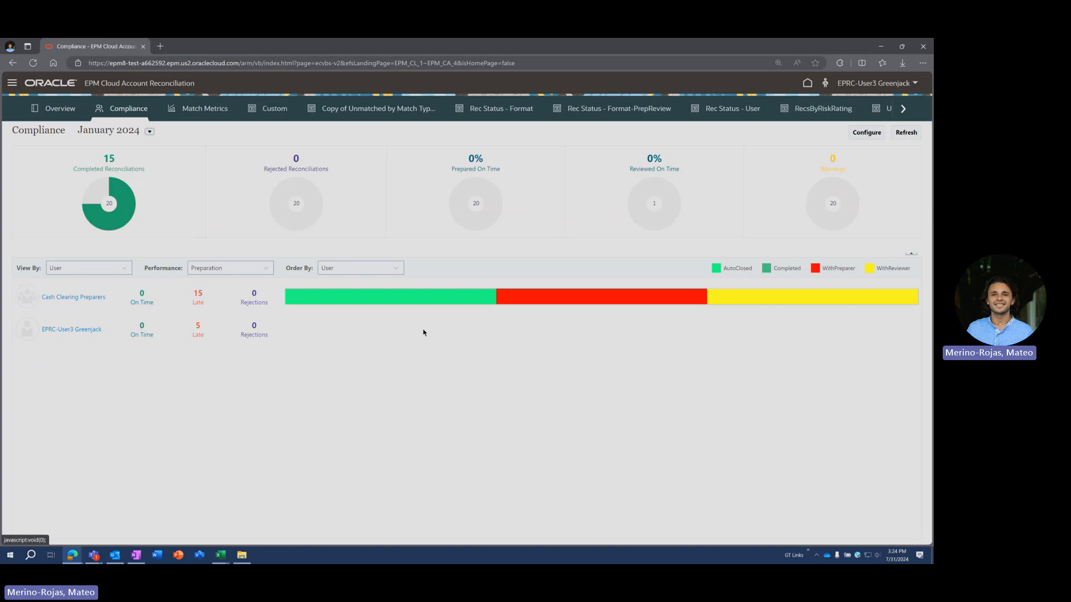
mouse_move(464, 220)
mouse_move(669, 197)
click(211, 110)
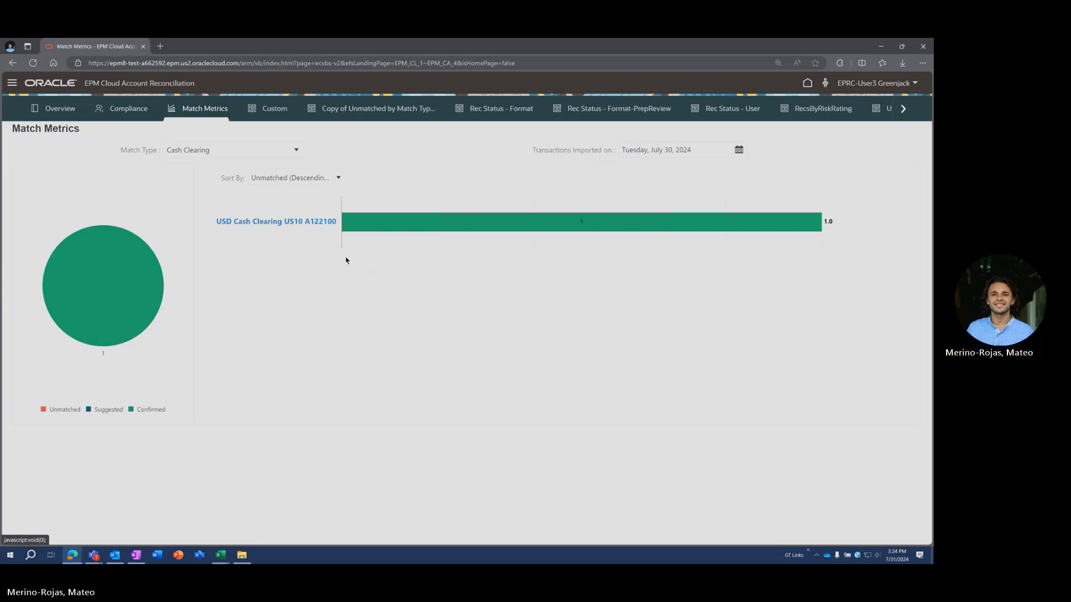
click(807, 83)
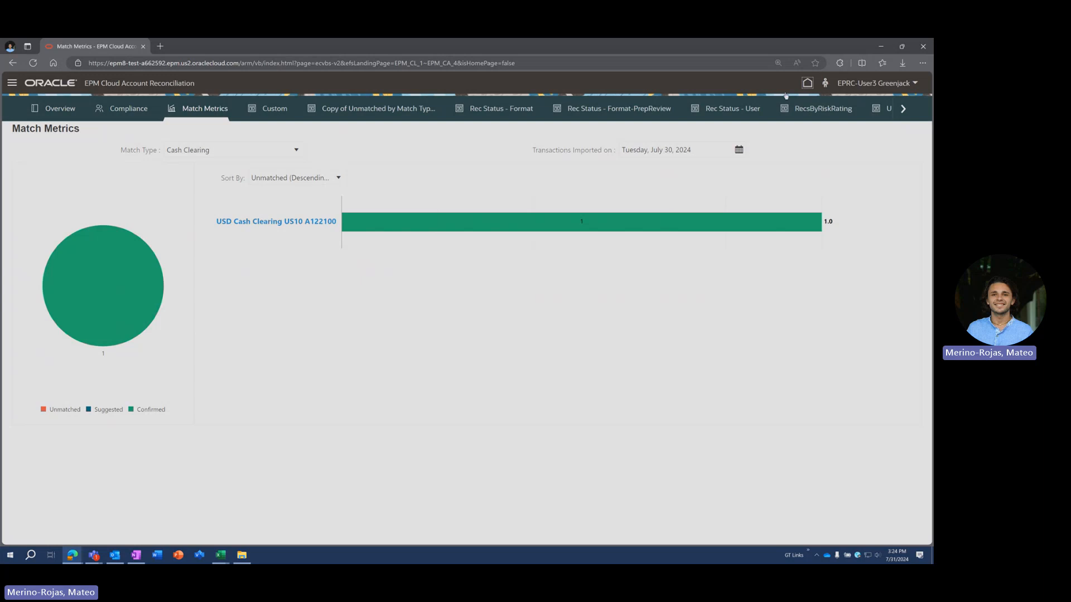